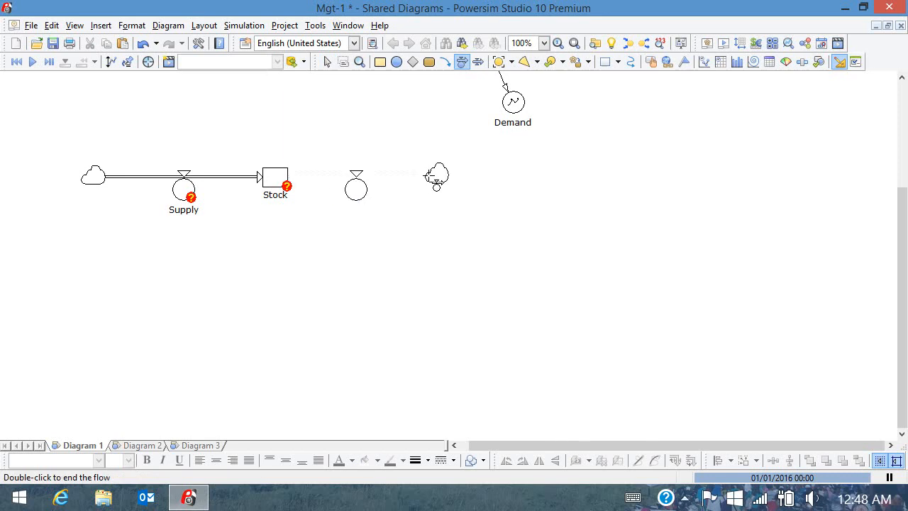
# Name the new outflow from Stock 'Sales' and link Demand to it.
pyautogui.doubleClick(444, 178)
pyautogui.write('Sales')
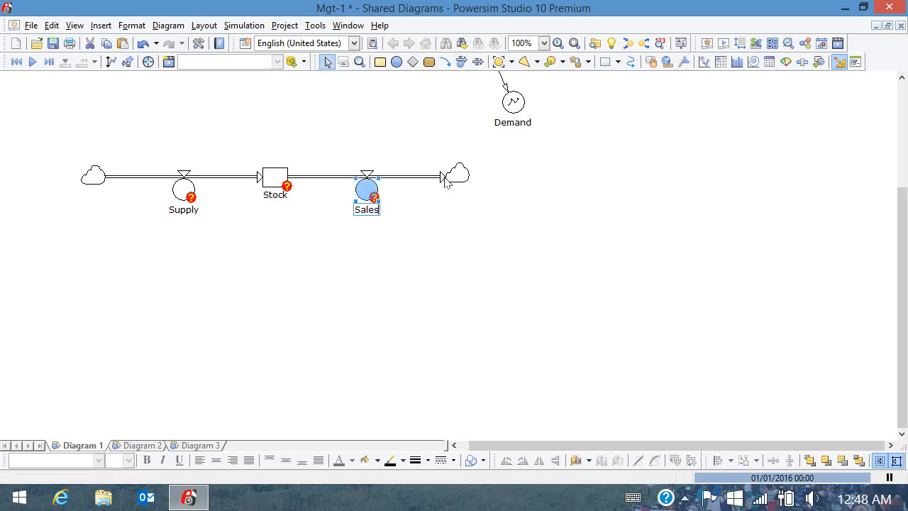
pyautogui.click(444, 62)
pyautogui.click(512, 103)
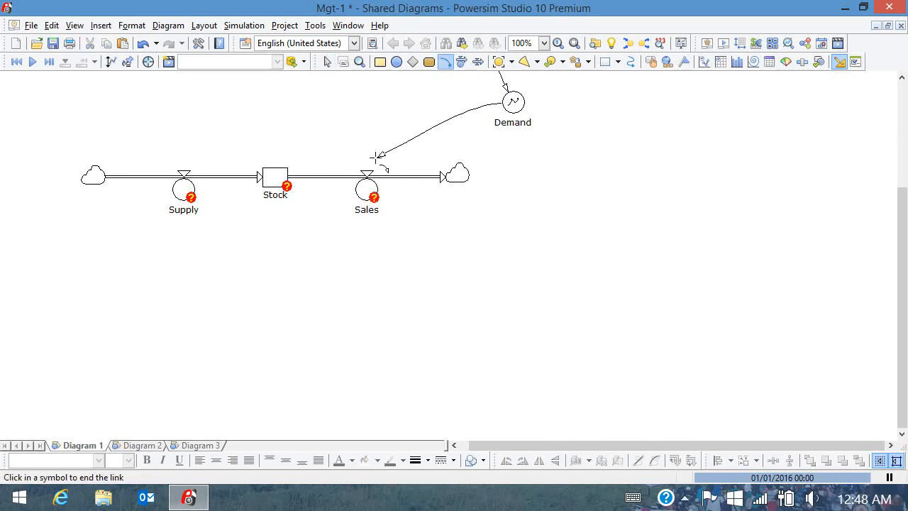
pyautogui.click(365, 176)
# Add an Order auxiliary below Supply and link it into Supply.
pyautogui.click(397, 62)
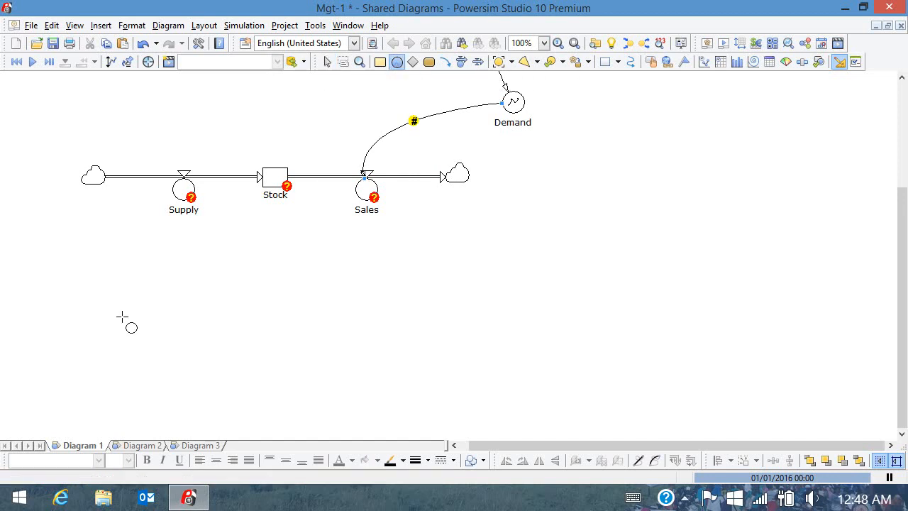
pyautogui.click(124, 366)
pyautogui.write('Order')
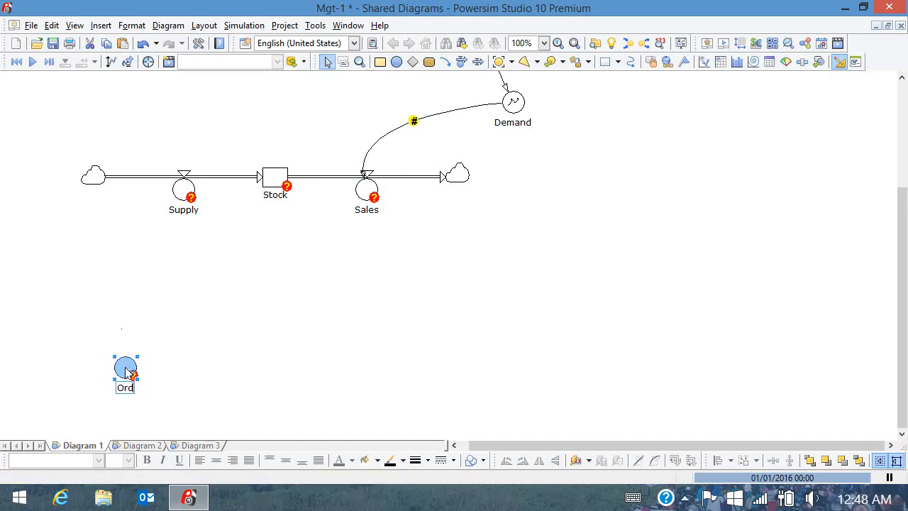
pyautogui.click(447, 62)
pyautogui.click(126, 366)
pyautogui.click(188, 192)
# Add a Sales Avg auxiliary linked into Order, and link Sales to Sales Avg.
pyautogui.click(396, 62)
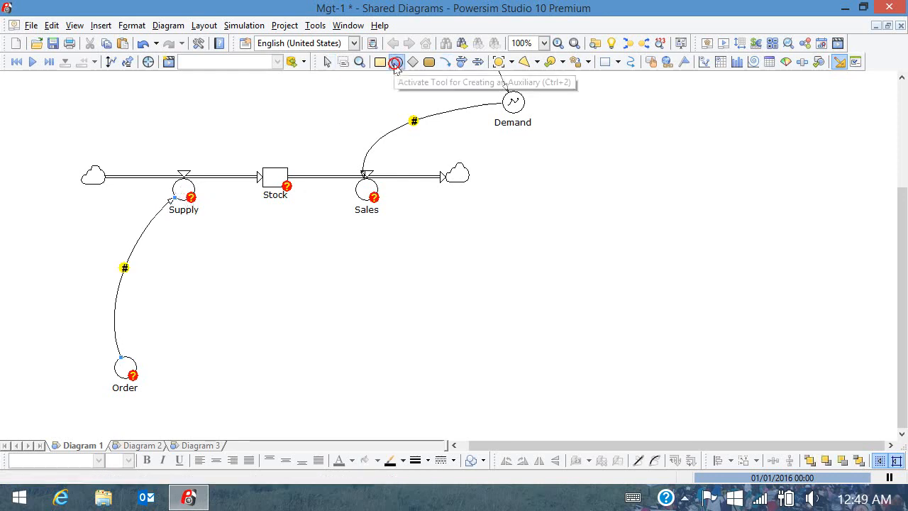
pyautogui.click(363, 387)
pyautogui.write('Sale')
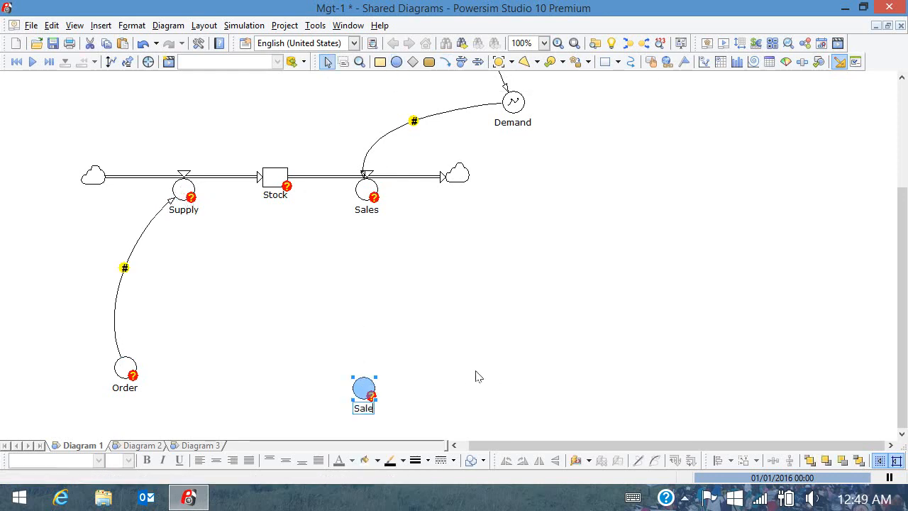
pyautogui.write('s Avg')
pyautogui.click(445, 62)
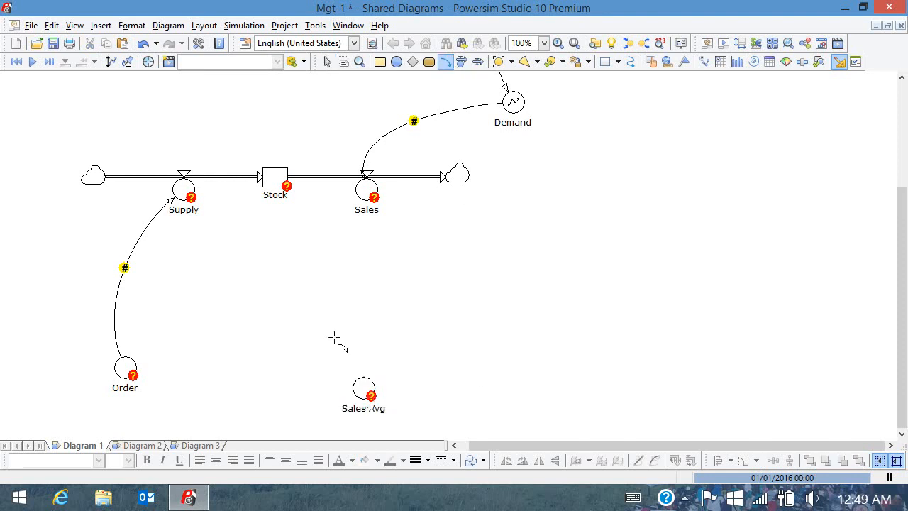
pyautogui.click(363, 387)
pyautogui.click(135, 385)
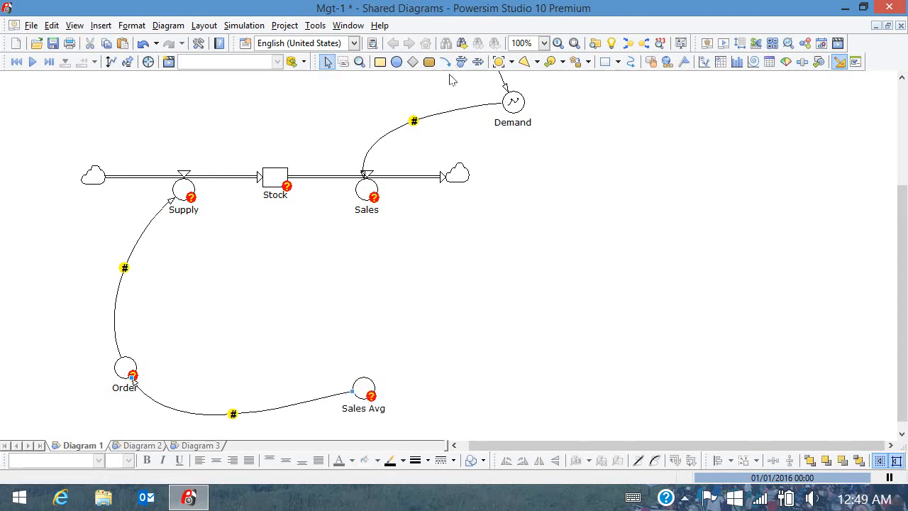
pyautogui.click(375, 203)
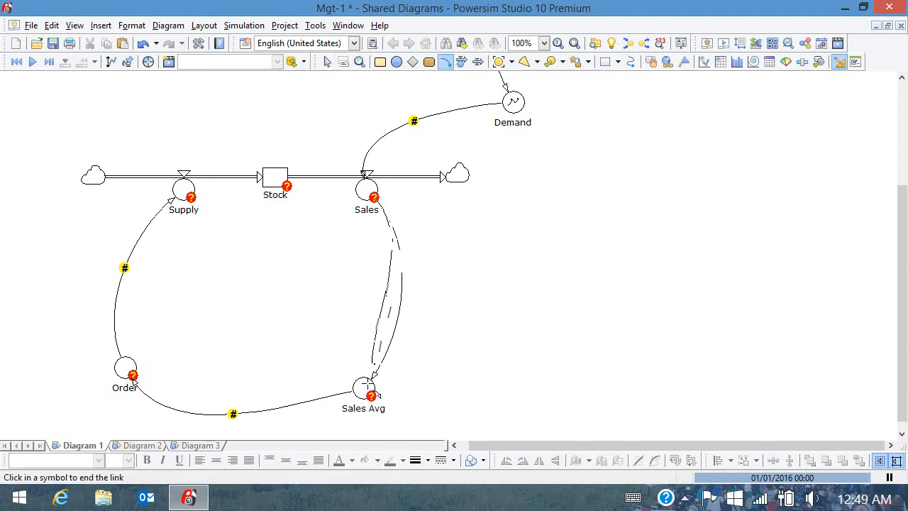
pyautogui.click(365, 385)
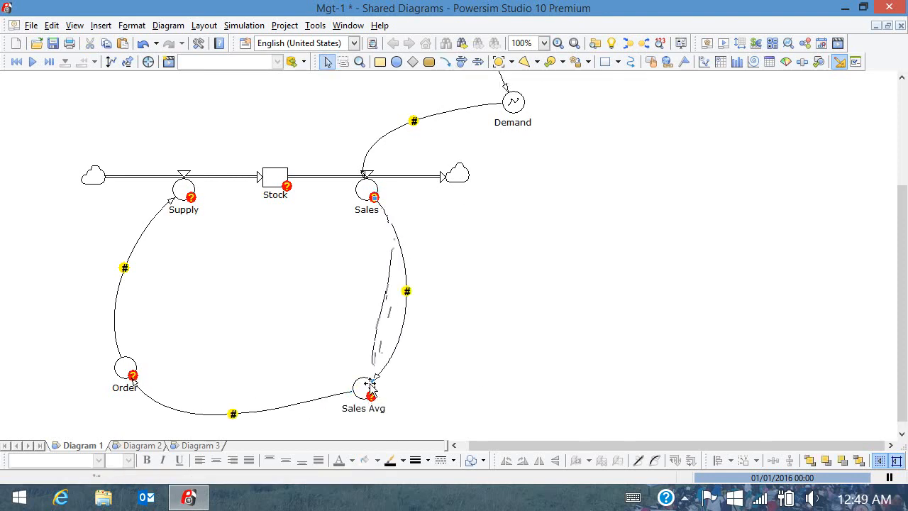
# Set Stock's initial value to 20 ton.
pyautogui.doubleClick(274, 178)
pyautogui.write('20')
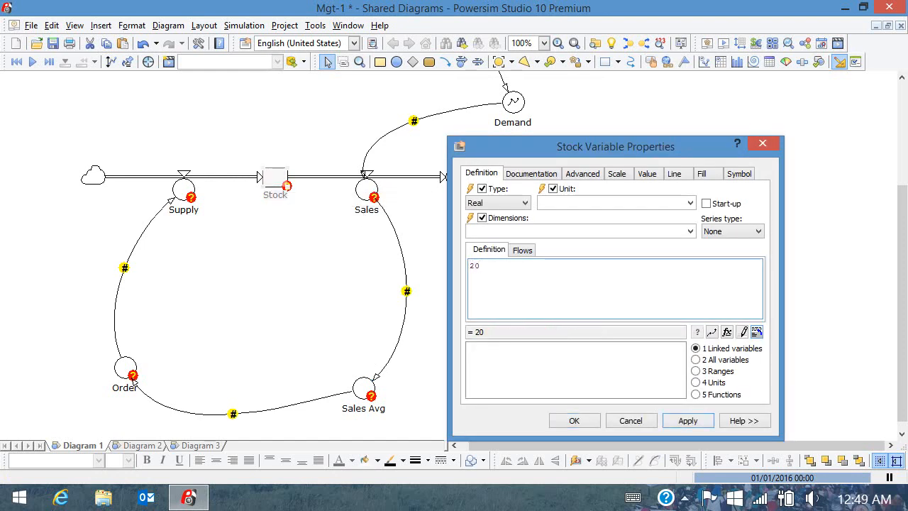
pyautogui.click(589, 203)
pyautogui.write('ton')
pyautogui.click(567, 420)
# Define Sales as Demand.
pyautogui.doubleClick(366, 189)
pyautogui.doubleClick(488, 348)
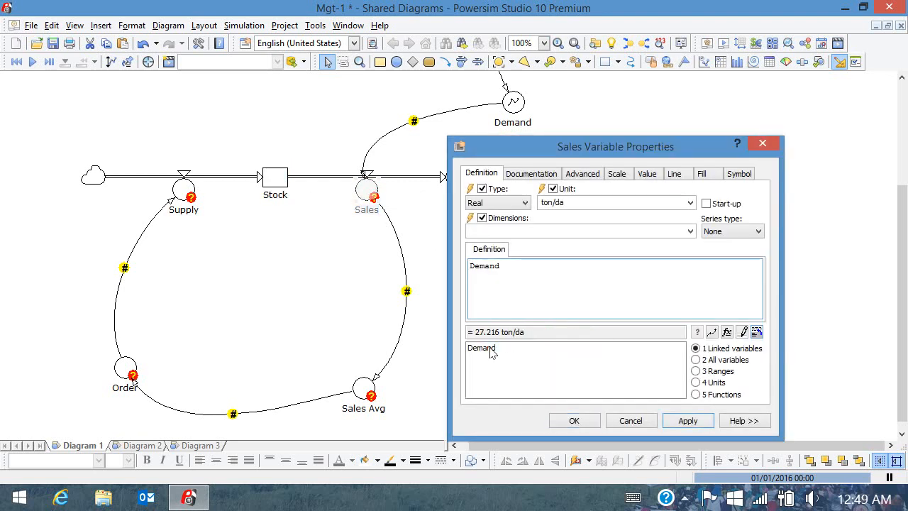
pyautogui.click(568, 421)
# Add a Time_to_Avg constant of 7 days linked into Sales Avg.
pyautogui.click(412, 61)
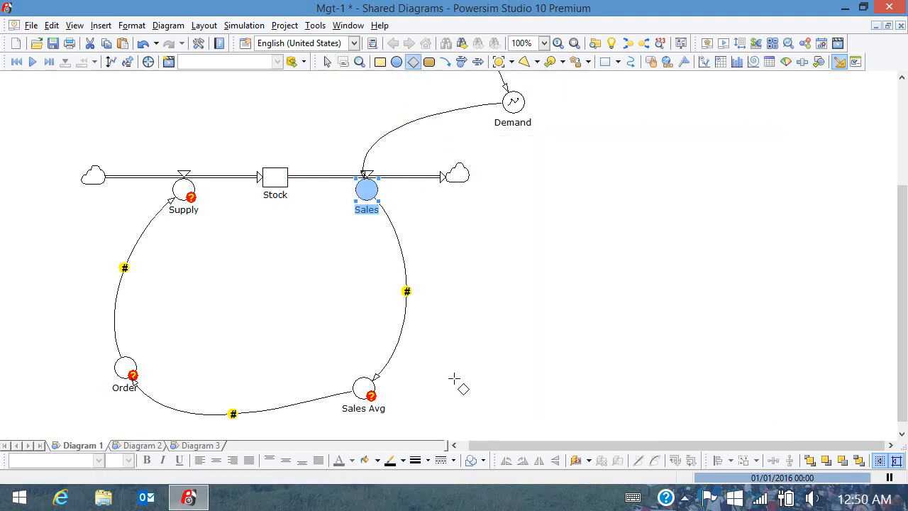
pyautogui.click(454, 383)
pyautogui.write('Time_to_Avg')
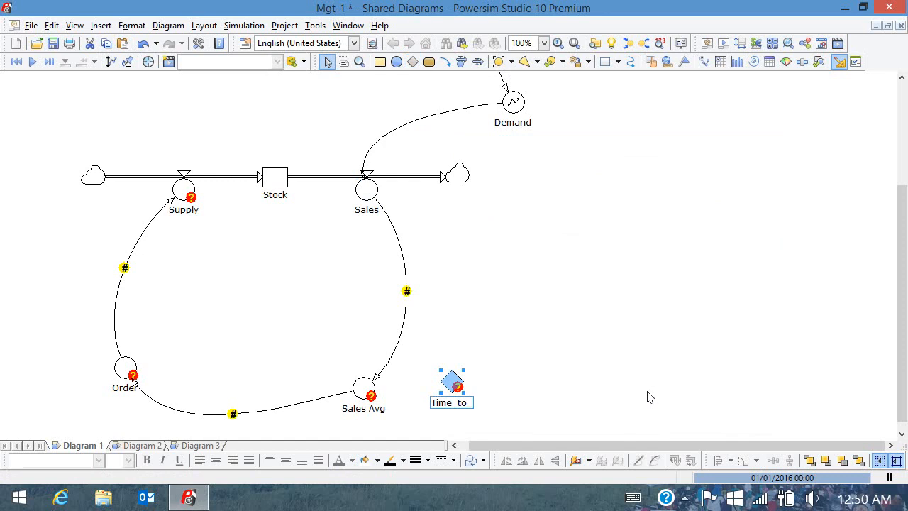
pyautogui.click(445, 61)
pyautogui.click(453, 383)
pyautogui.click(364, 388)
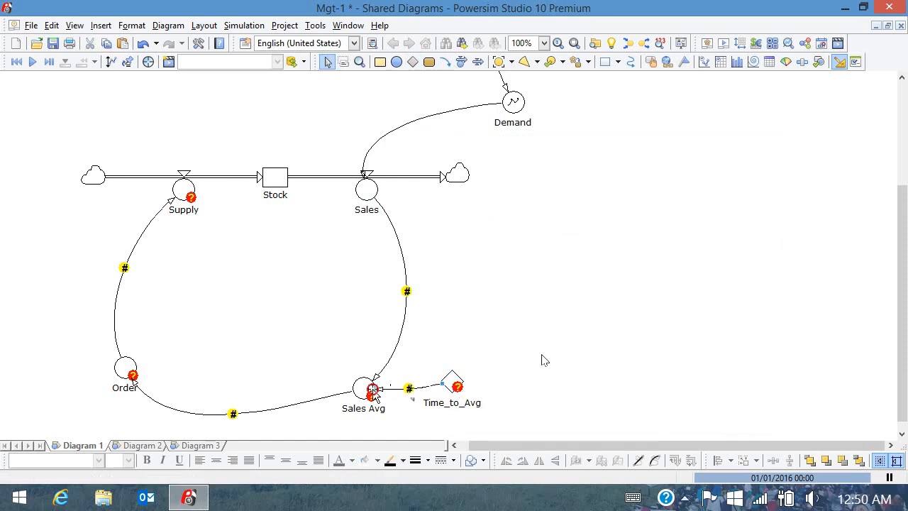
pyautogui.doubleClick(449, 381)
pyautogui.write('7')
pyautogui.click(641, 202)
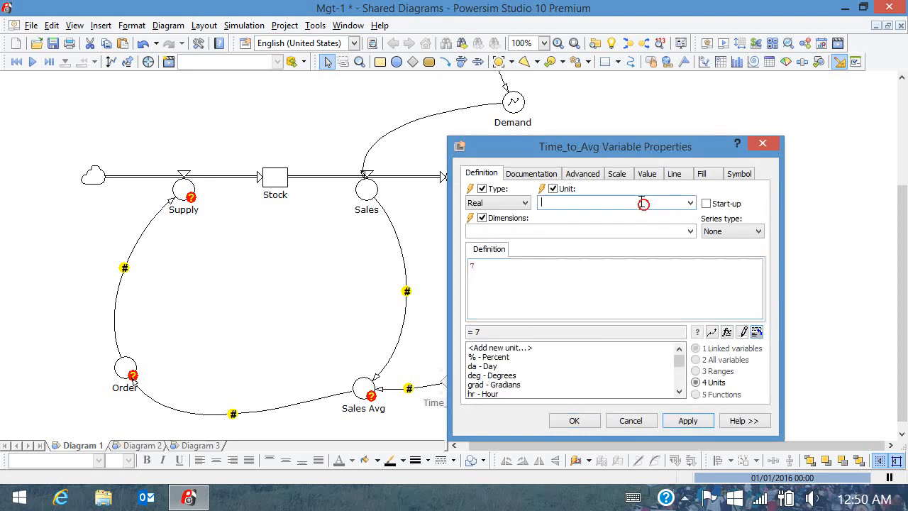
pyautogui.write('da')
pyautogui.click(574, 419)
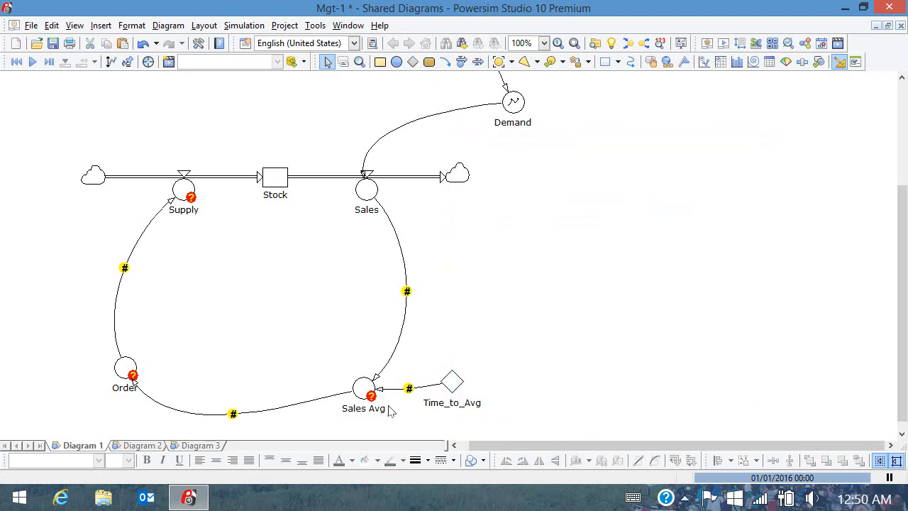
# Define Sales Avg as DELAYINF(Sales, Time_to_Avg, 1, Sales).
pyautogui.doubleClick(363, 389)
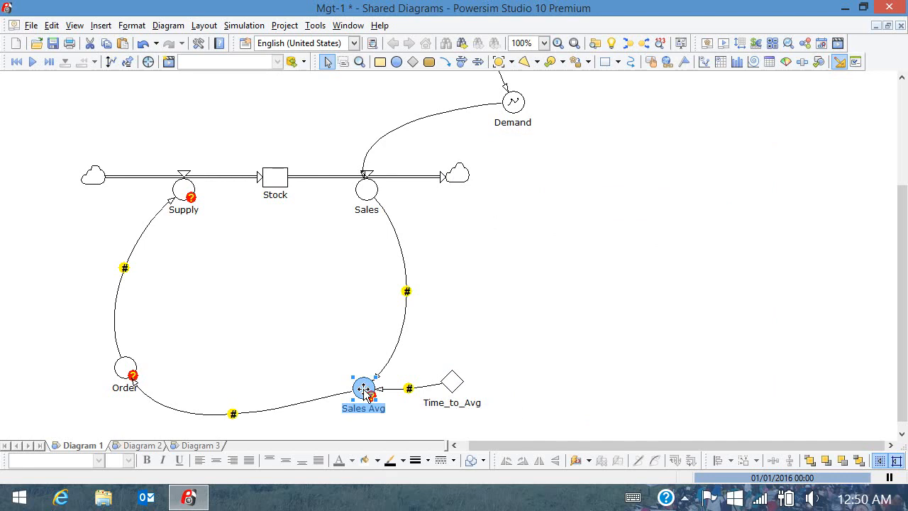
pyautogui.click(736, 336)
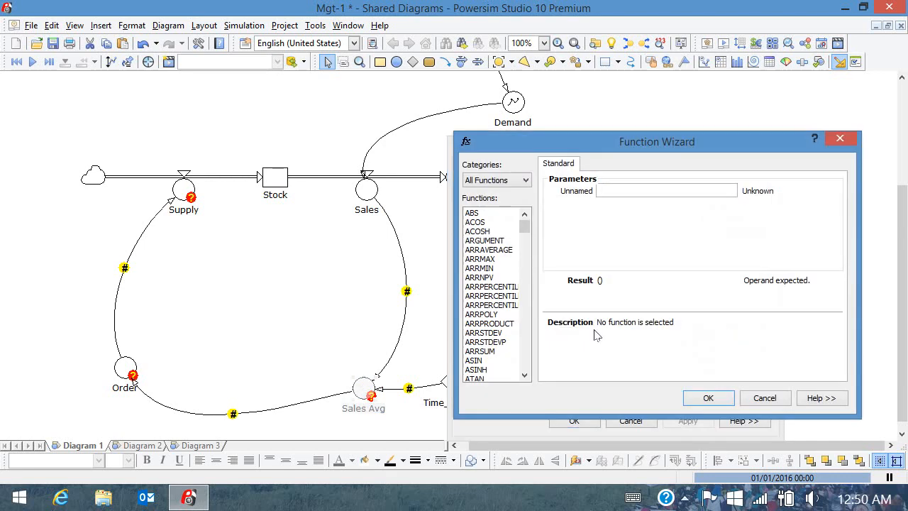
pyautogui.click(528, 323)
pyautogui.click(486, 314)
pyautogui.write('Sales')
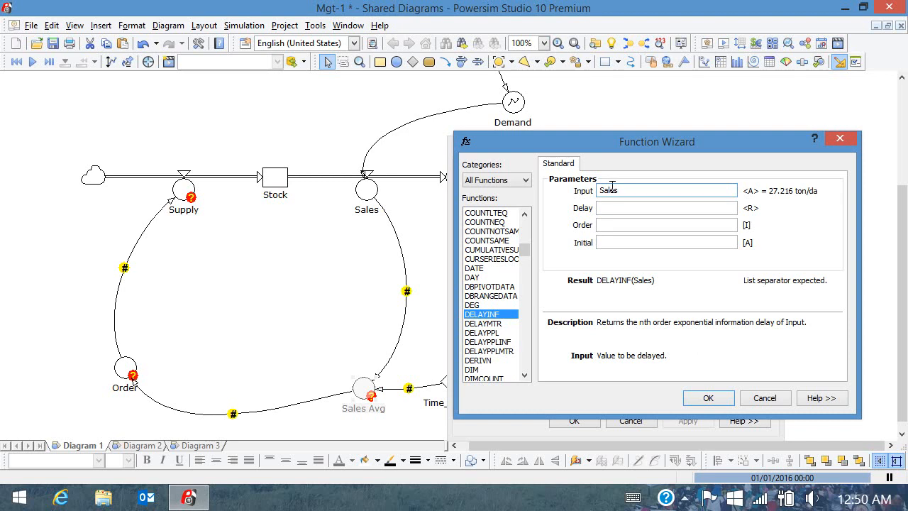
pyautogui.click(609, 206)
pyautogui.write('Time')
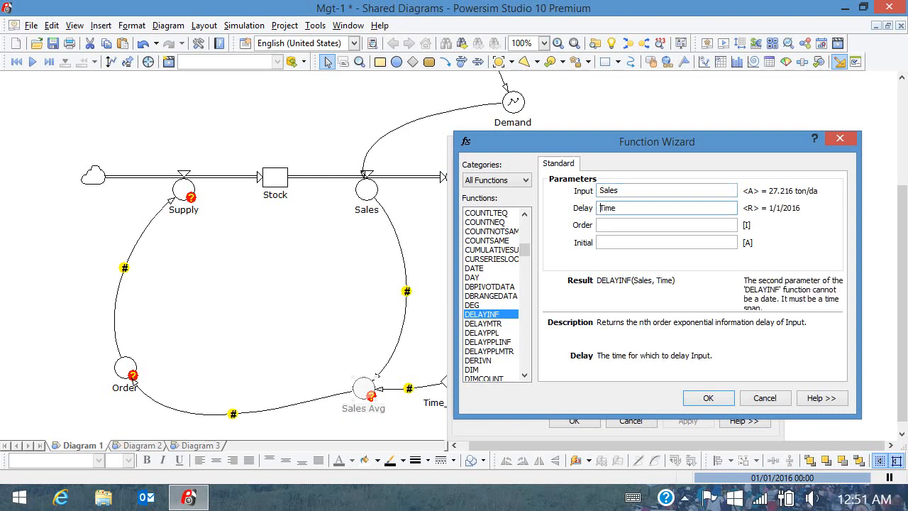
pyautogui.write('_to_Avg')
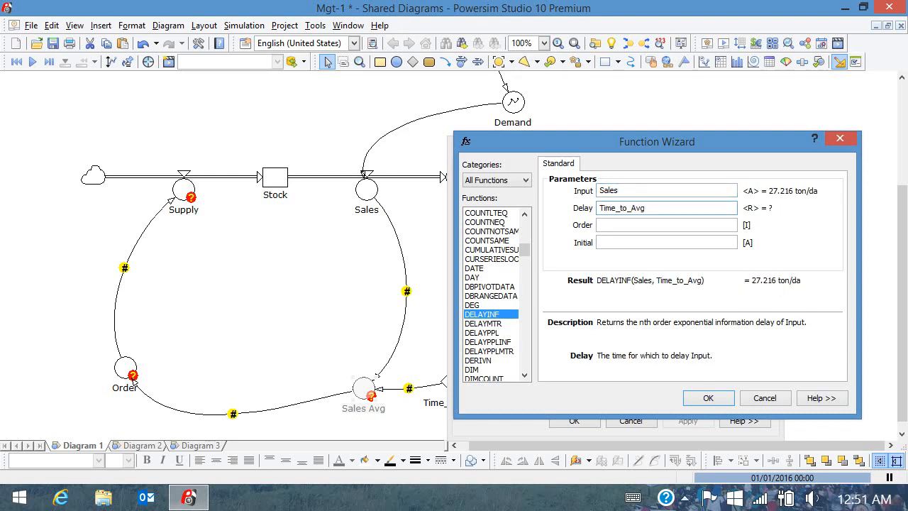
pyautogui.click(618, 222)
pyautogui.write('1')
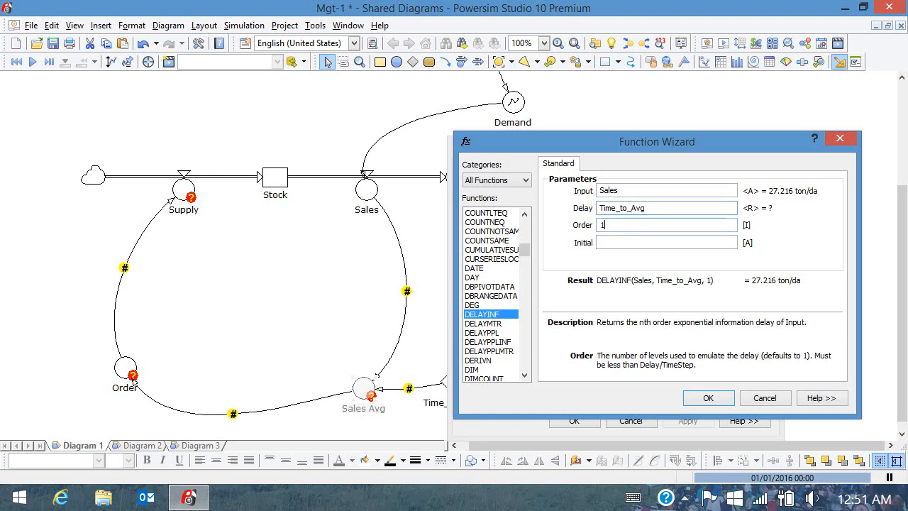
pyautogui.click(620, 241)
pyautogui.write('Sales')
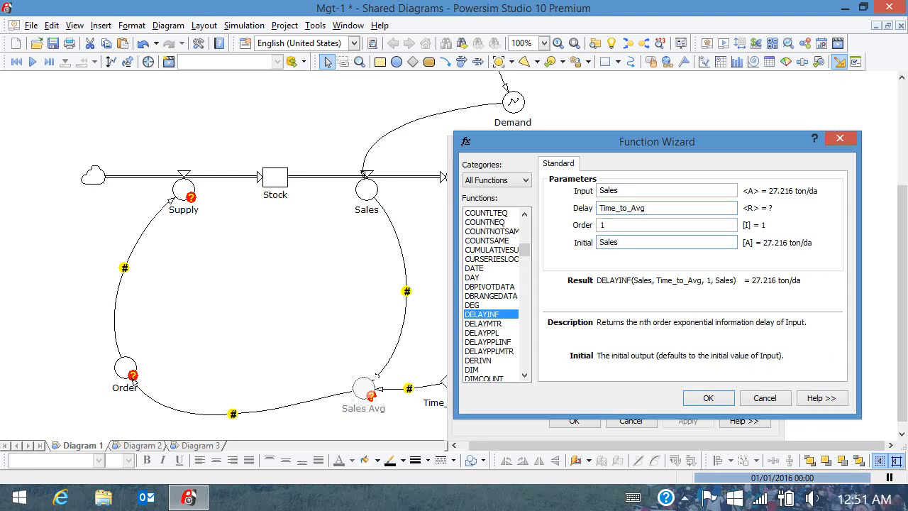
pyautogui.click(707, 398)
pyautogui.click(574, 421)
# Set Order's definition to Sales Avg.
pyautogui.doubleClick(128, 369)
pyautogui.doubleClick(476, 350)
pyautogui.click(574, 420)
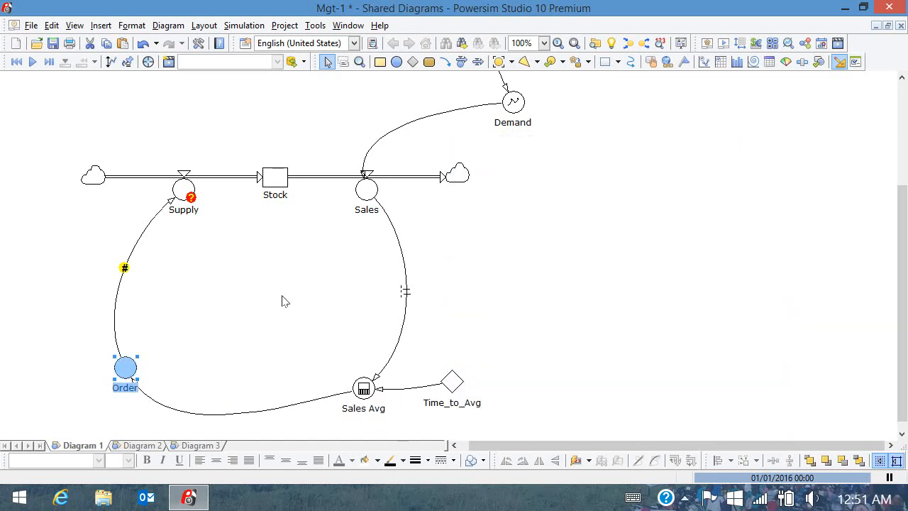
# Add a Delay_Time constant of 5 days linked into Supply.
pyautogui.click(412, 62)
pyautogui.click(145, 108)
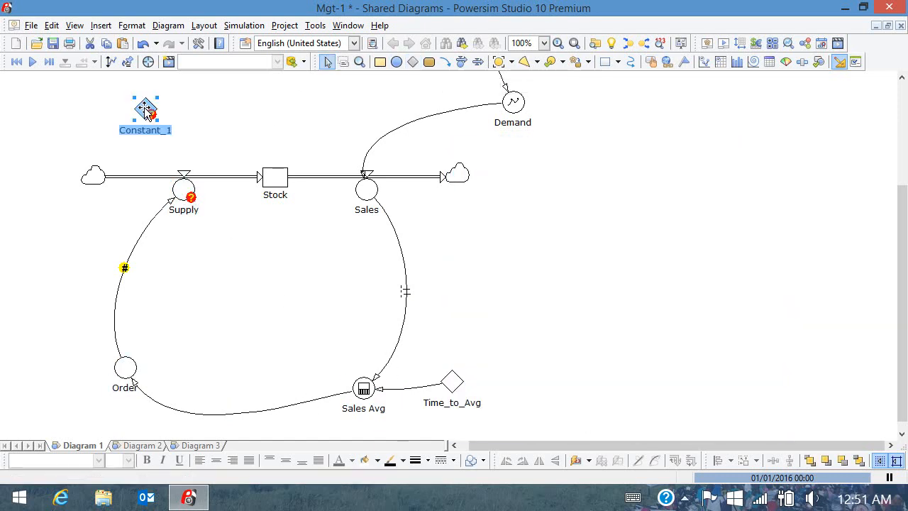
pyautogui.write('Delay_Time')
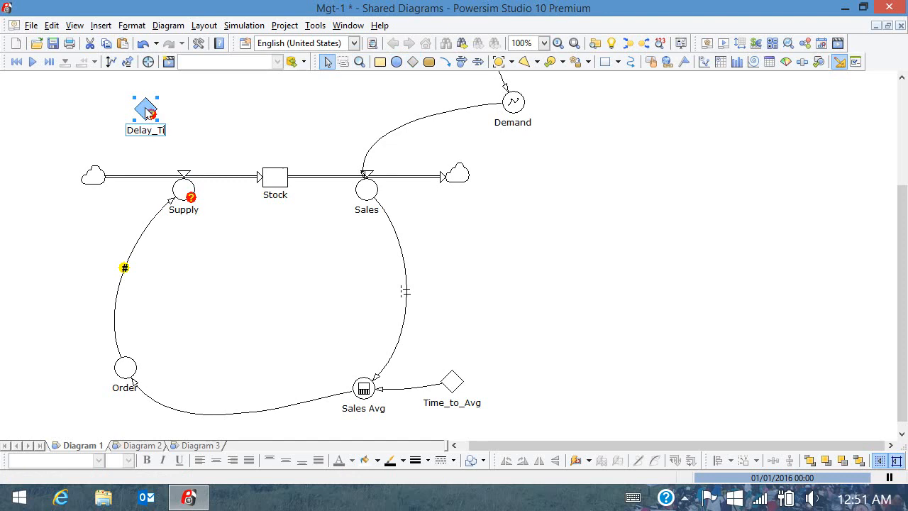
pyautogui.click(447, 66)
pyautogui.click(146, 112)
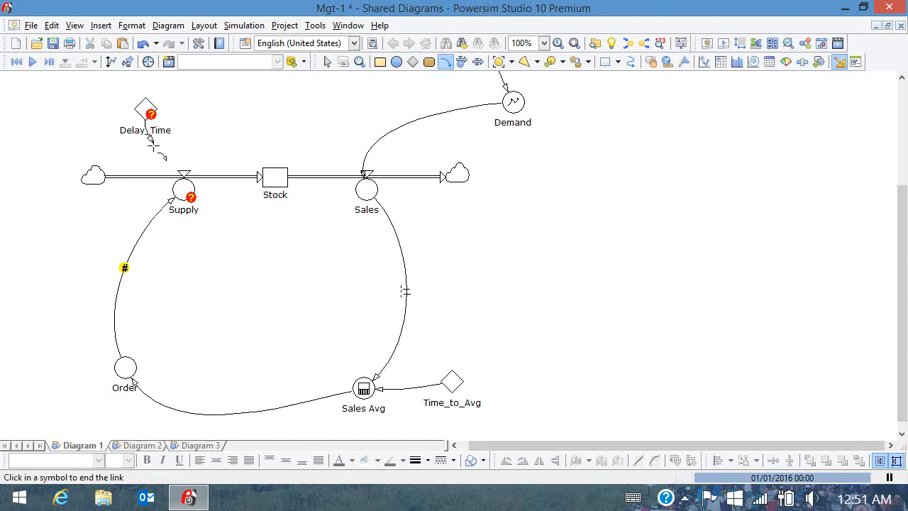
pyautogui.click(176, 183)
pyautogui.doubleClick(145, 112)
pyautogui.write('5')
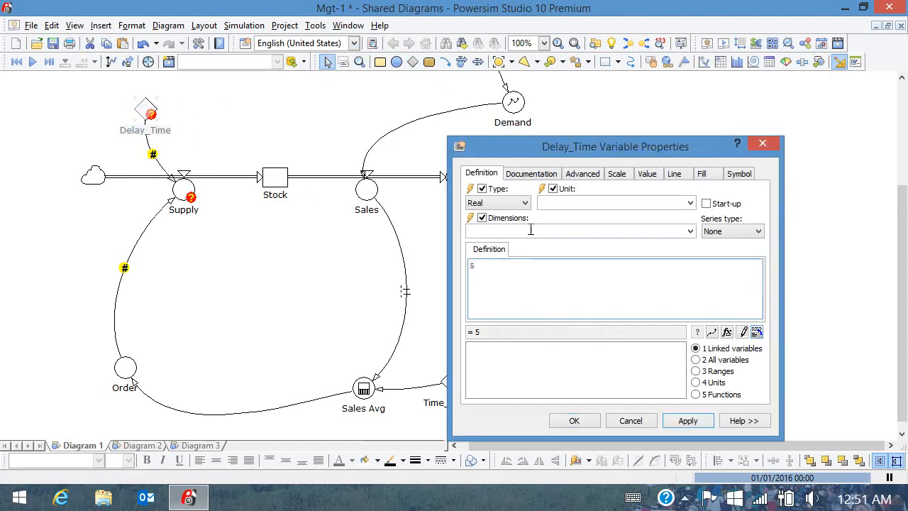
pyautogui.click(690, 203)
pyautogui.click(617, 215)
pyautogui.click(574, 421)
# Define Supply as DELAYMTR(Order, Delay_Time, 3, Order).
pyautogui.doubleClick(183, 188)
pyautogui.click(726, 333)
pyautogui.scroll(-15, 528, 312)
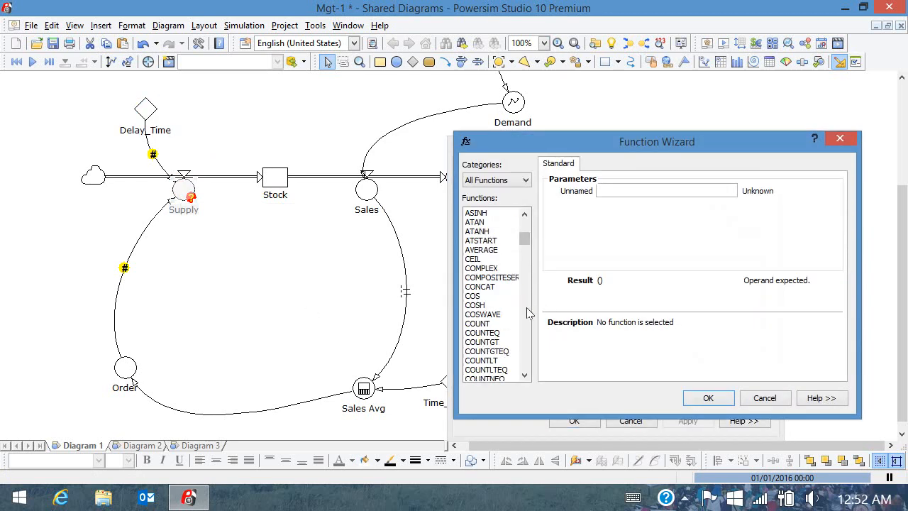
pyautogui.click(502, 323)
pyautogui.click(611, 189)
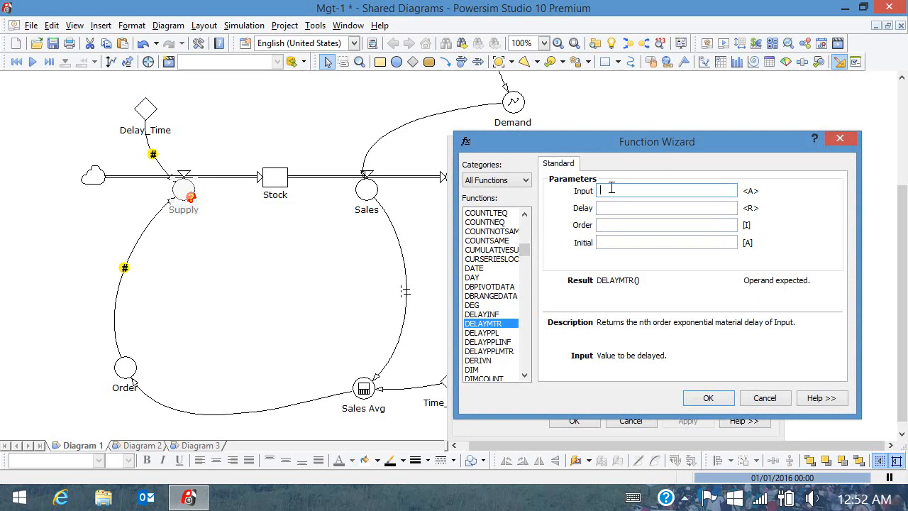
pyautogui.write('Order')
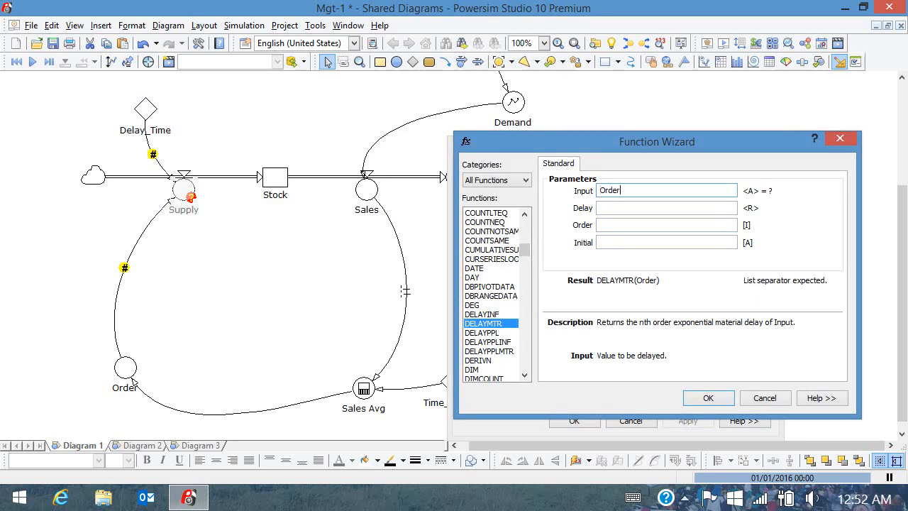
pyautogui.click(616, 208)
pyautogui.write('Delay_Time')
pyautogui.click(610, 224)
pyautogui.write('3')
pyautogui.click(616, 241)
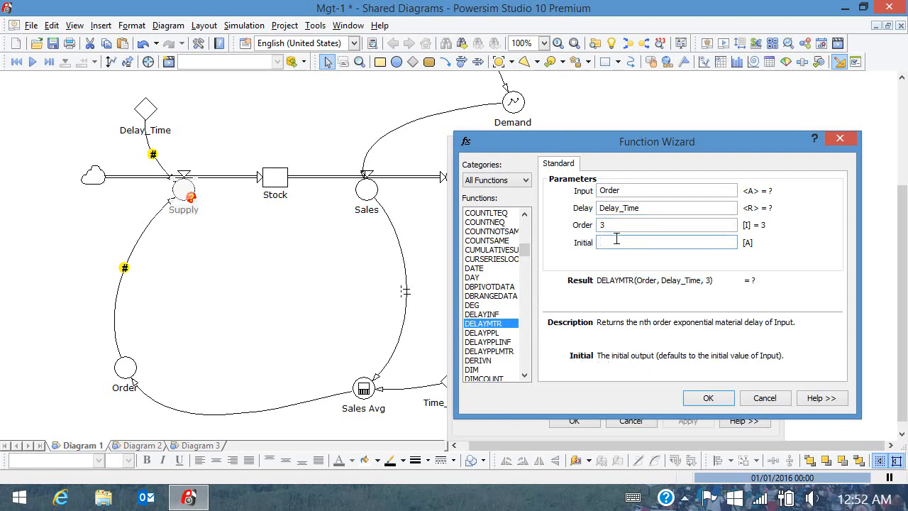
pyautogui.click(707, 397)
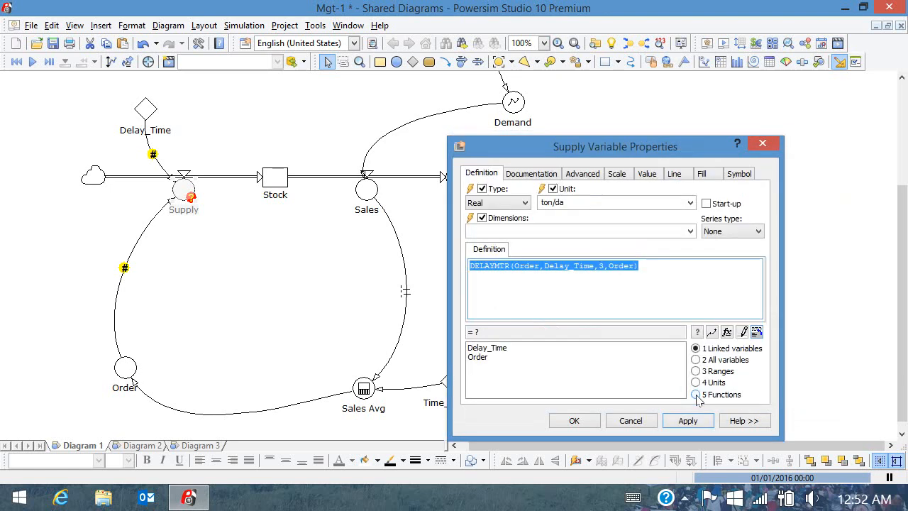
pyautogui.click(574, 420)
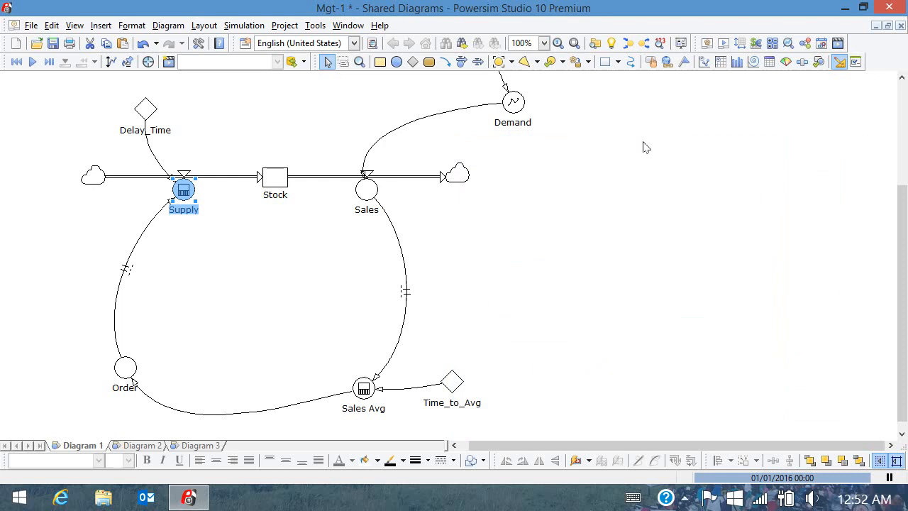
# Place a time graph to the right of the diagram and widen it.
pyautogui.click(704, 62)
pyautogui.click(580, 134)
pyautogui.moveTo(579, 205); pyautogui.dragTo(539, 205)
pyautogui.moveTo(787, 204); pyautogui.dragTo(862, 204)
# Draw a second time graph; plot Sales, Order and Supply on top and Stock below.
pyautogui.click(704, 62)
pyautogui.moveTo(540, 278); pyautogui.dragTo(861, 420)
pyautogui.moveTo(367, 192); pyautogui.dragTo(588, 202)
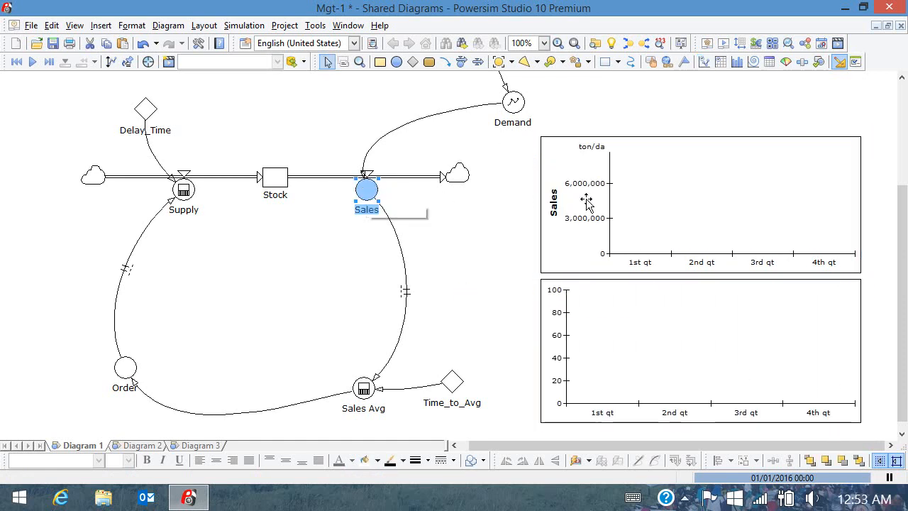
pyautogui.moveTo(127, 368); pyautogui.dragTo(698, 216)
pyautogui.moveTo(184, 190); pyautogui.dragTo(677, 192)
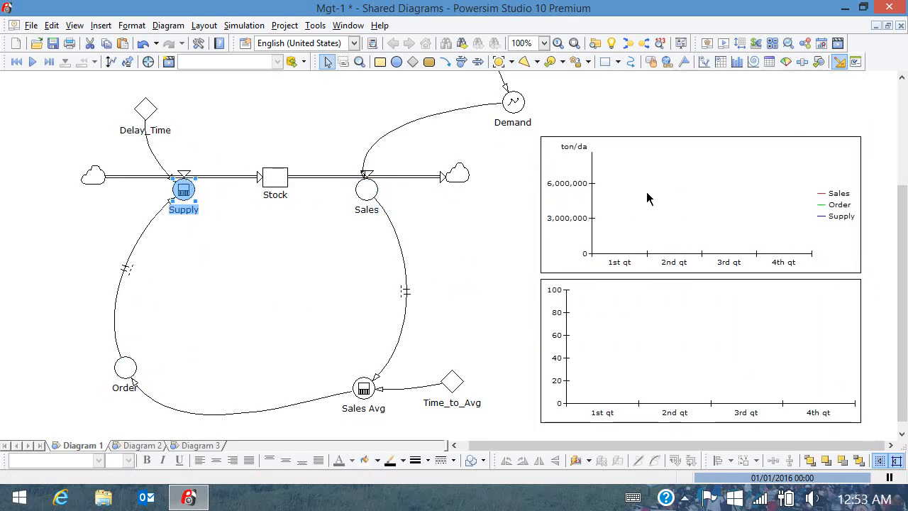
pyautogui.click(274, 181)
pyautogui.moveTo(274, 181); pyautogui.dragTo(618, 340)
# Step through and then run the simulation.
pyautogui.click(49, 62)
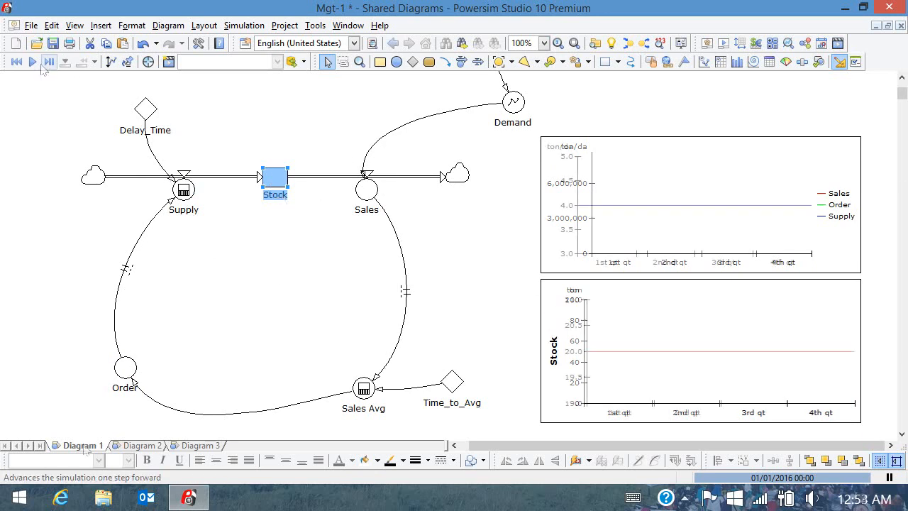
pyautogui.click(20, 252)
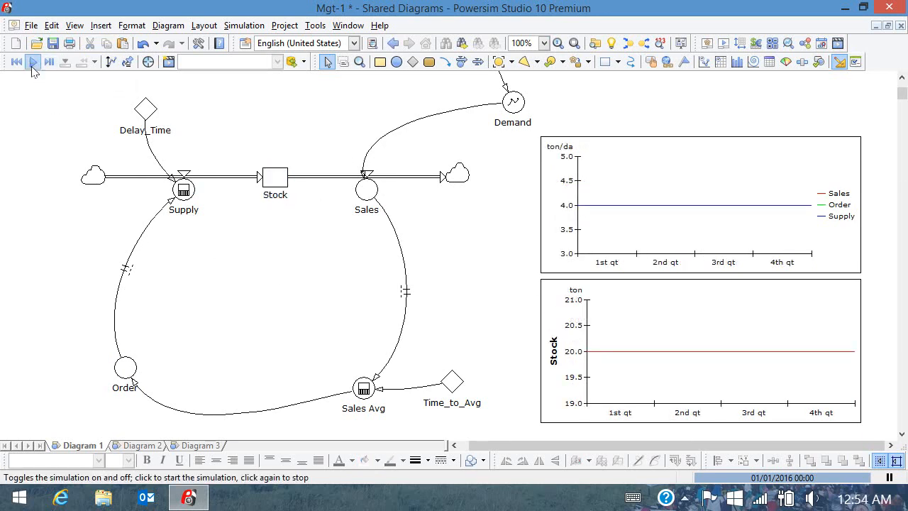
pyautogui.click(32, 62)
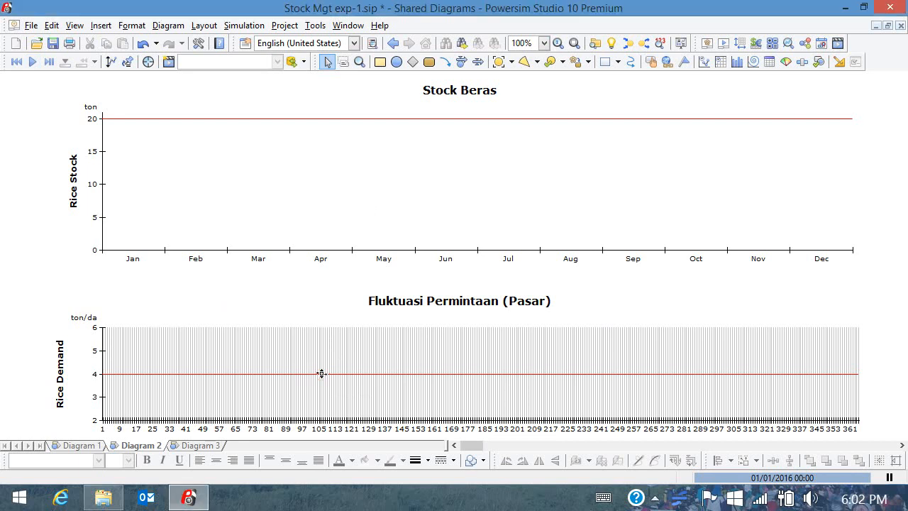
# Sketch Rice Demand rising from 4 to 6 ton/day and rerun the simulation.
pyautogui.moveTo(334, 367)
pyautogui.mouseDown()
pyautogui.moveTo(360, 333)
pyautogui.moveTo(397, 328)
pyautogui.moveTo(877, 331)
pyautogui.mouseUp()
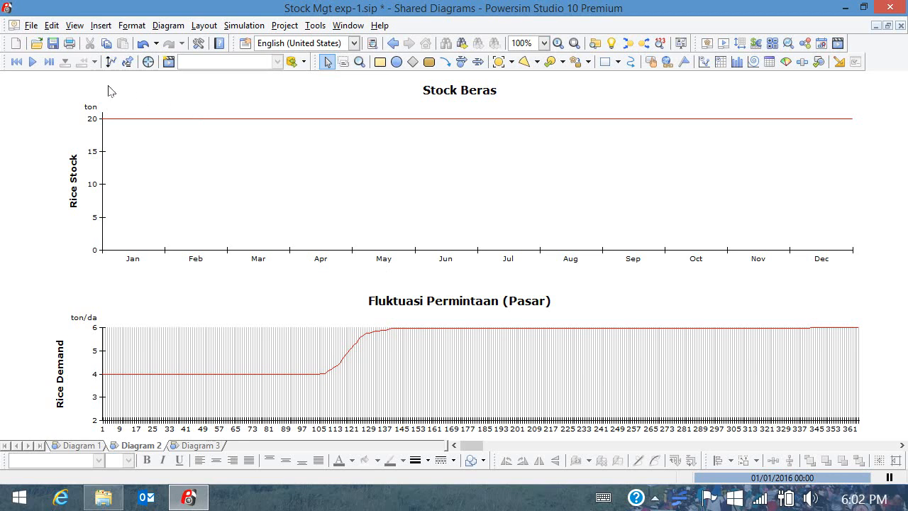
pyautogui.click(31, 62)
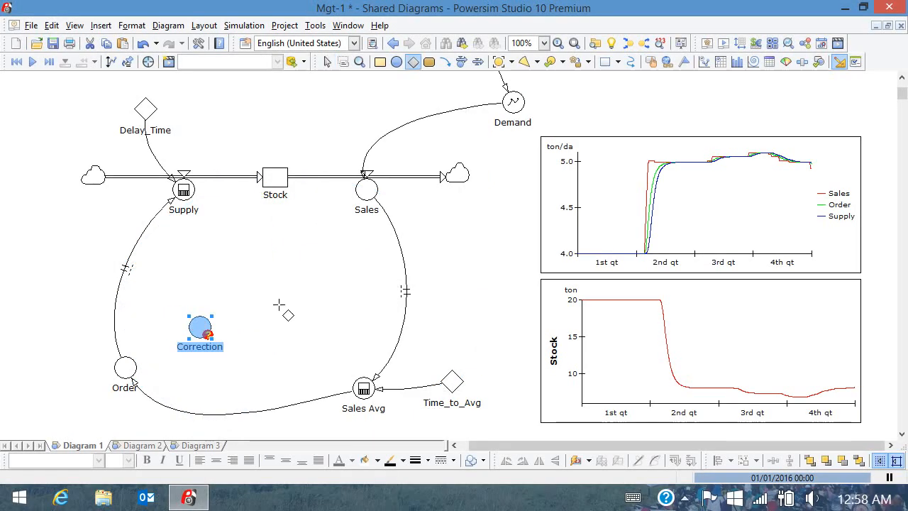
# Link Stock to Correction and add a Desired Stock constant linked into Correction.
pyautogui.click(445, 62)
pyautogui.click(275, 183)
pyautogui.click(200, 323)
pyautogui.click(412, 62)
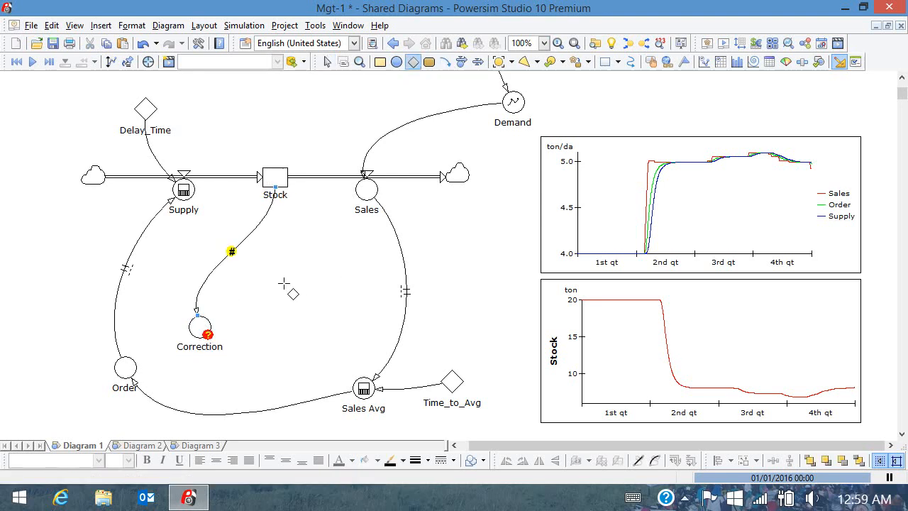
pyautogui.click(283, 274)
pyautogui.write('Desired Stock')
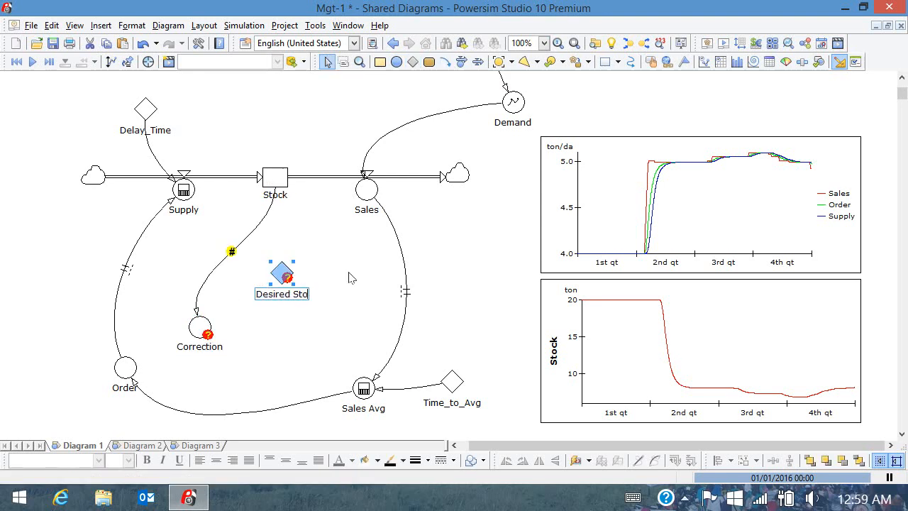
pyautogui.click(445, 62)
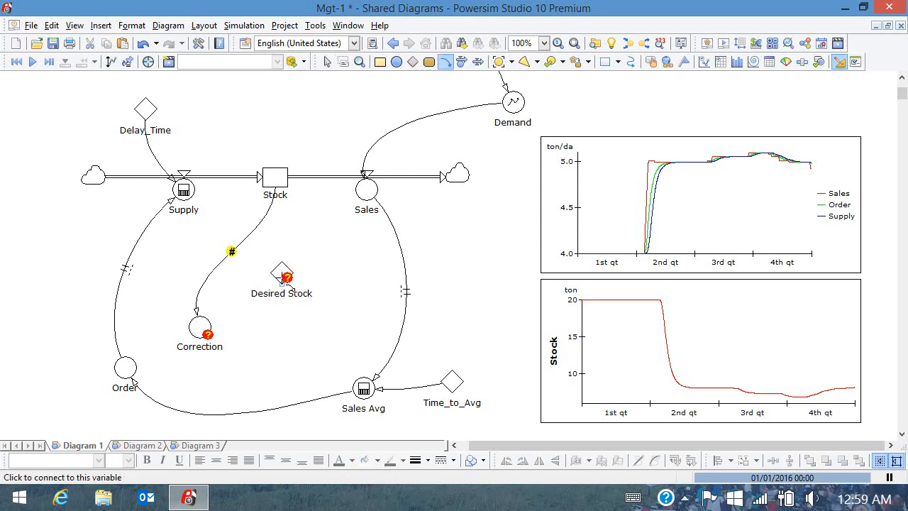
pyautogui.moveTo(283, 274); pyautogui.dragTo(201, 327)
# Add a Correction Time constant of 5 days linked into Correction.
pyautogui.click(412, 62)
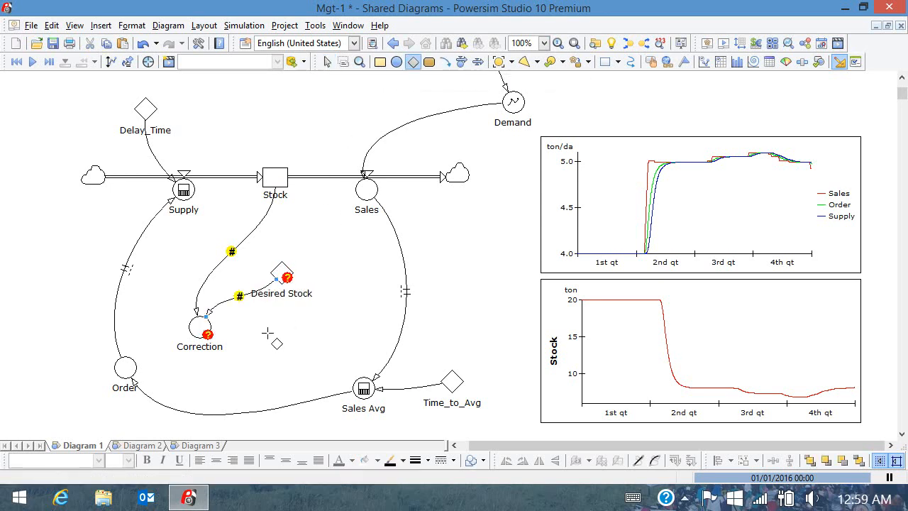
pyautogui.click(262, 341)
pyautogui.write('Correction')
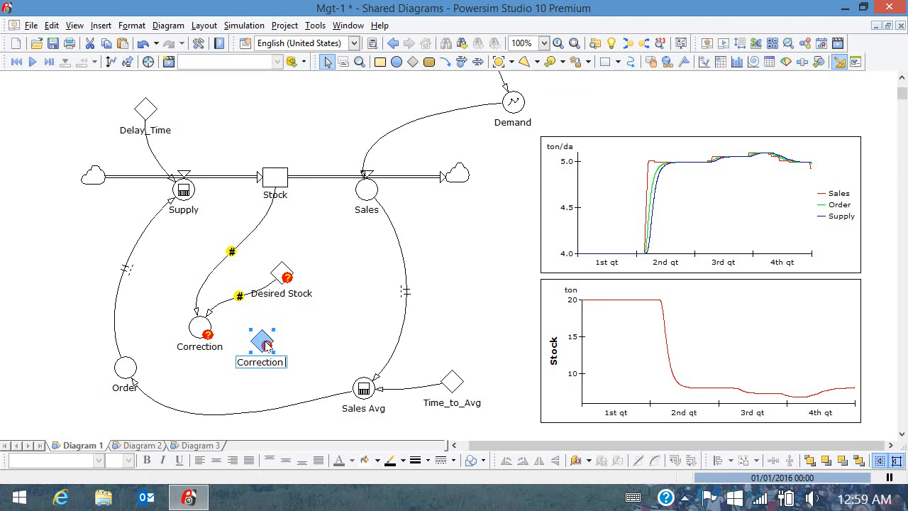
pyautogui.write(' Time')
pyautogui.click(444, 62)
pyautogui.moveTo(262, 344); pyautogui.dragTo(222, 346)
pyautogui.click(201, 327)
pyautogui.doubleClick(263, 342)
pyautogui.write('5')
pyautogui.click(689, 203)
pyautogui.click(560, 213)
pyautogui.click(573, 419)
pyautogui.click(282, 271)
pyautogui.doubleClick(281, 271)
# Set Desired Stock to 20 ton.
pyautogui.write('20')
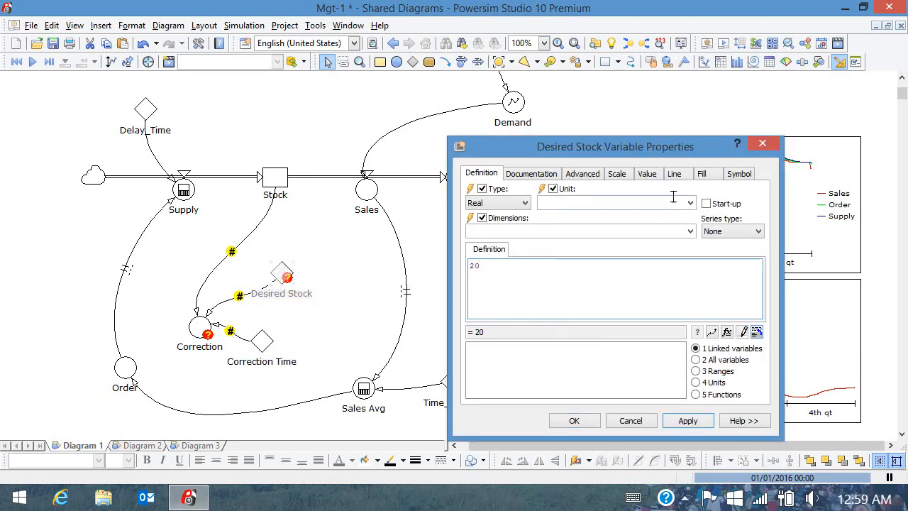
pyautogui.click(690, 202)
pyautogui.click(641, 216)
pyautogui.click(690, 203)
pyautogui.click(651, 224)
pyautogui.click(574, 419)
# Define Correction as ('Desired Stock'-Stock)/'Correction Time'.
pyautogui.doubleClick(199, 327)
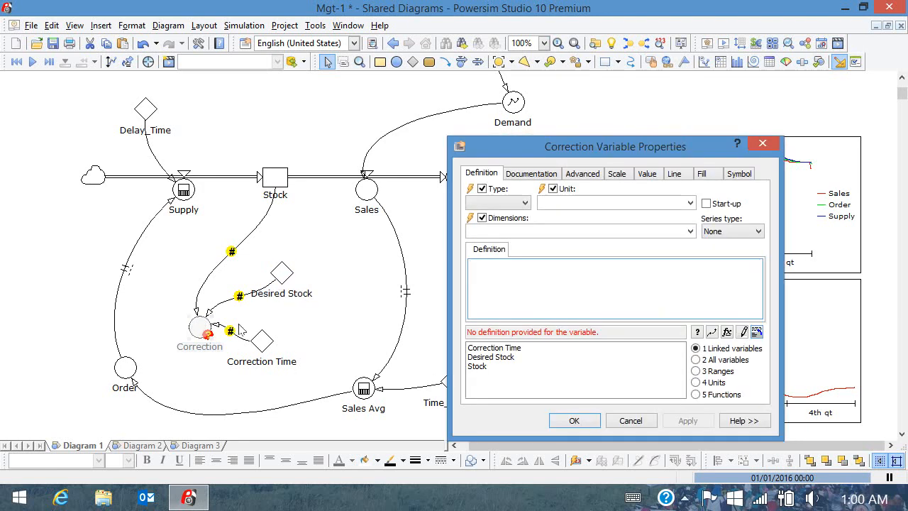
pyautogui.write('(')
pyautogui.doubleClick(497, 361)
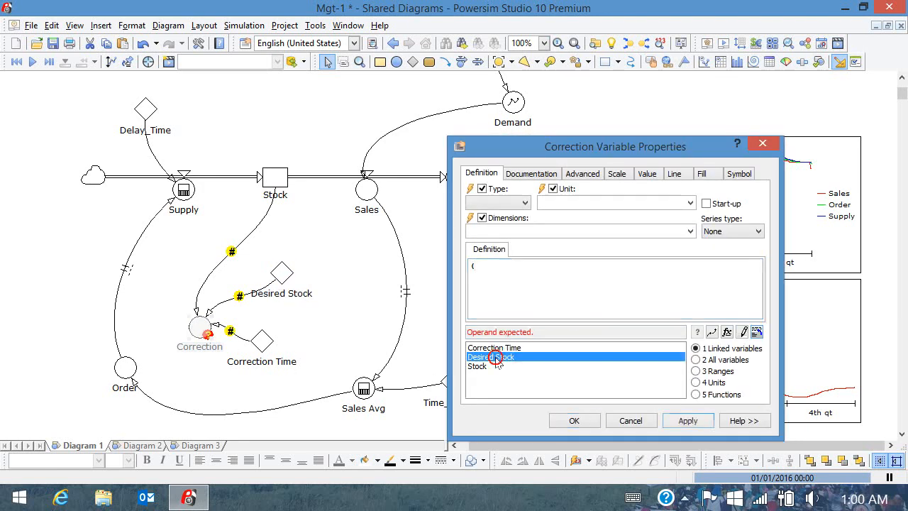
pyautogui.write('-')
pyautogui.doubleClick(478, 366)
pyautogui.write(')/')
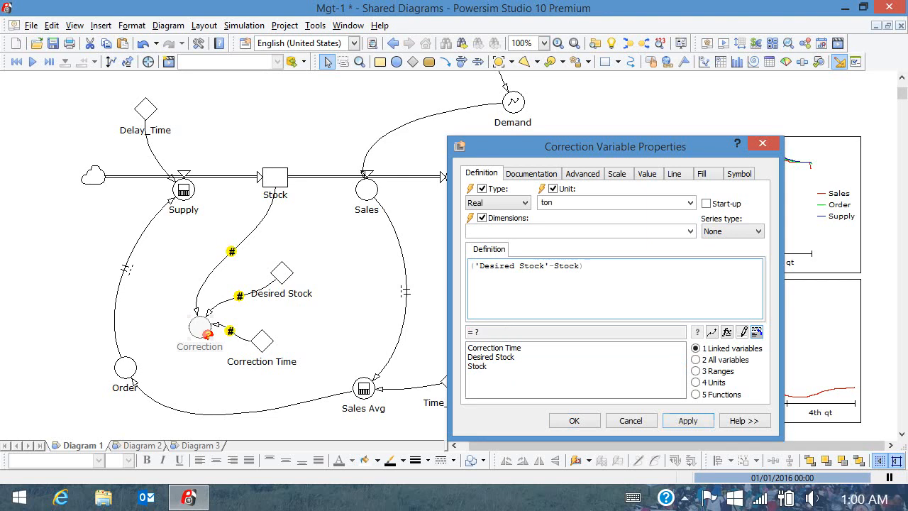
pyautogui.doubleClick(484, 347)
pyautogui.click(574, 420)
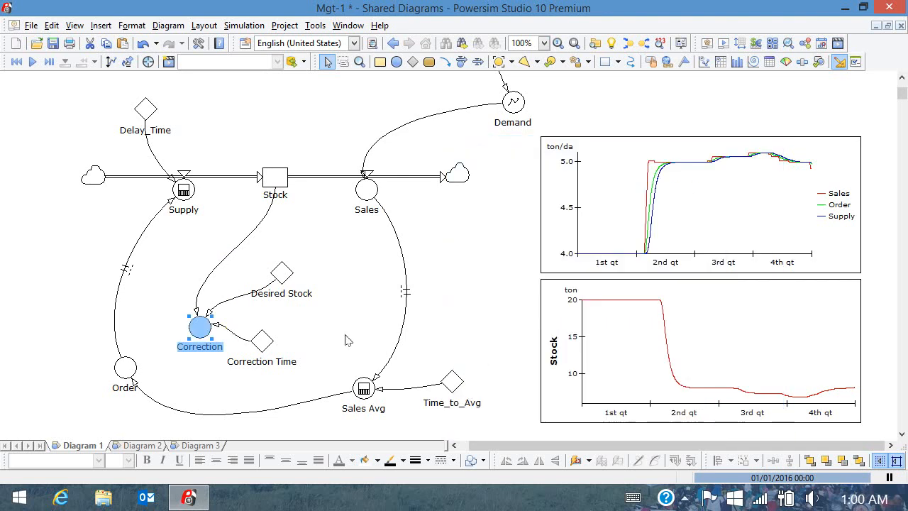
# Link Correction into Order and redefine Order as 'Sales Avg'+Correction.
pyautogui.click(444, 62)
pyautogui.click(199, 327)
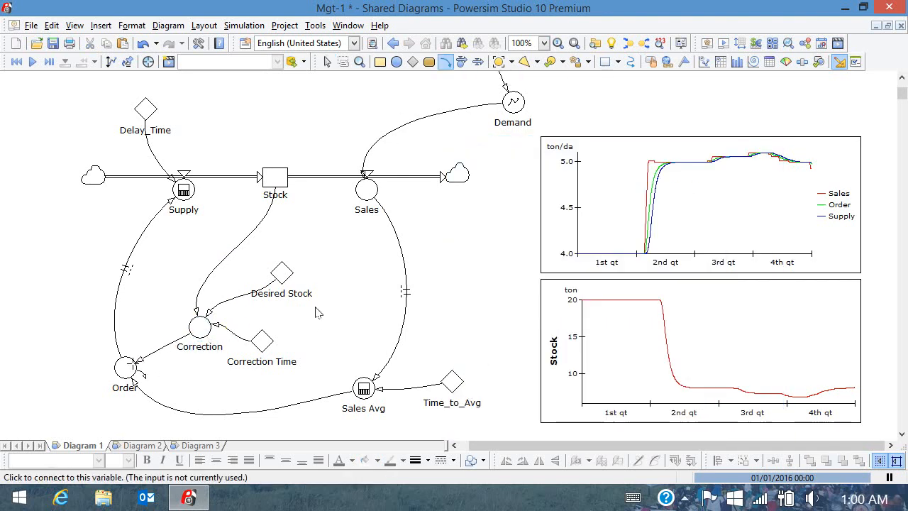
pyautogui.click(125, 366)
pyautogui.doubleClick(124, 366)
pyautogui.write('+')
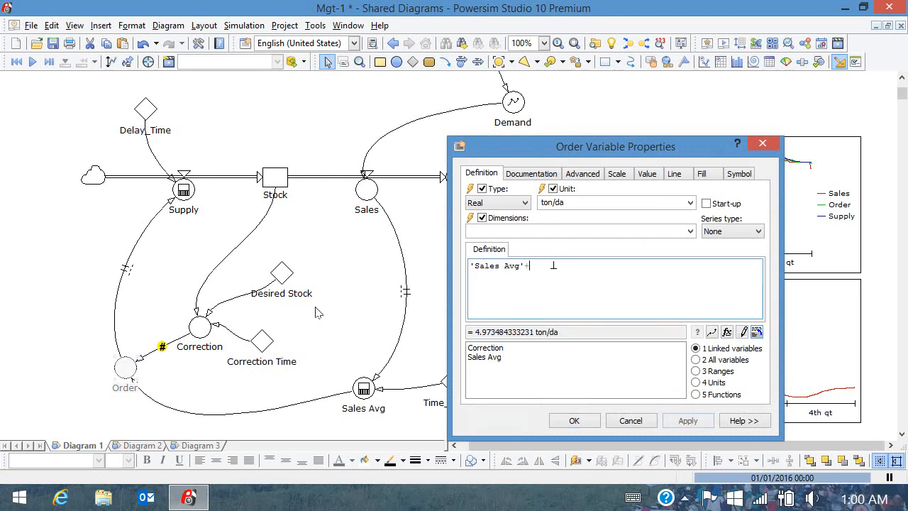
pyautogui.doubleClick(484, 348)
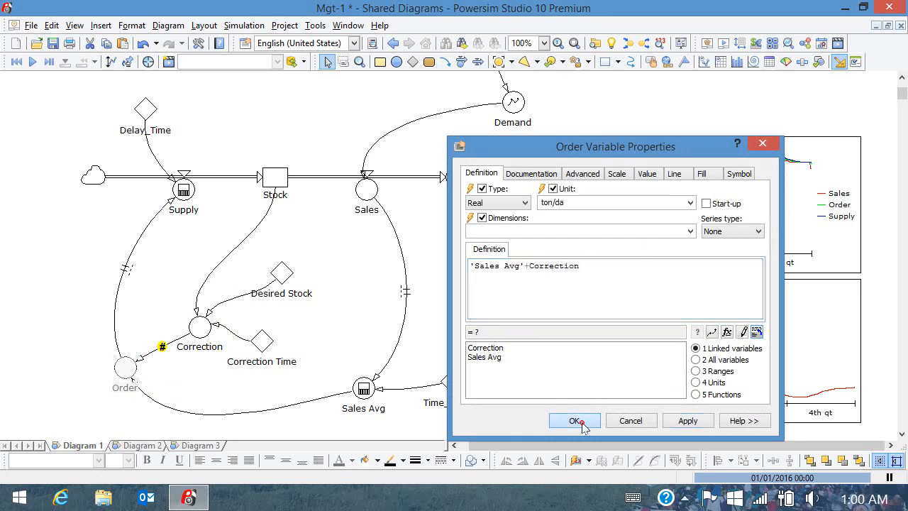
pyautogui.click(574, 420)
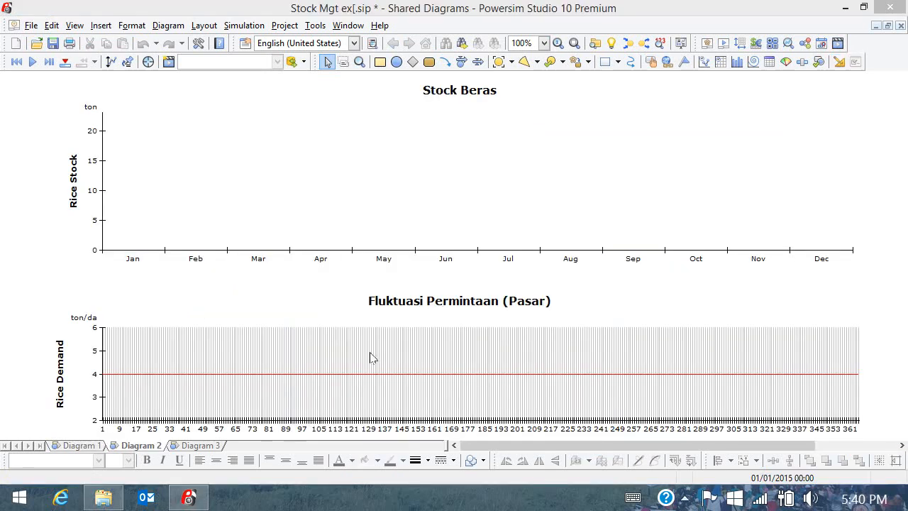
# Run a rising Rice Demand ramp, then reset and redraw demand as waves between 4 and 6 ton/da.
pyautogui.moveTo(317, 375)
pyautogui.mouseDown()
pyautogui.moveTo(381, 326)
pyautogui.moveTo(876, 326)
pyautogui.mouseUp()
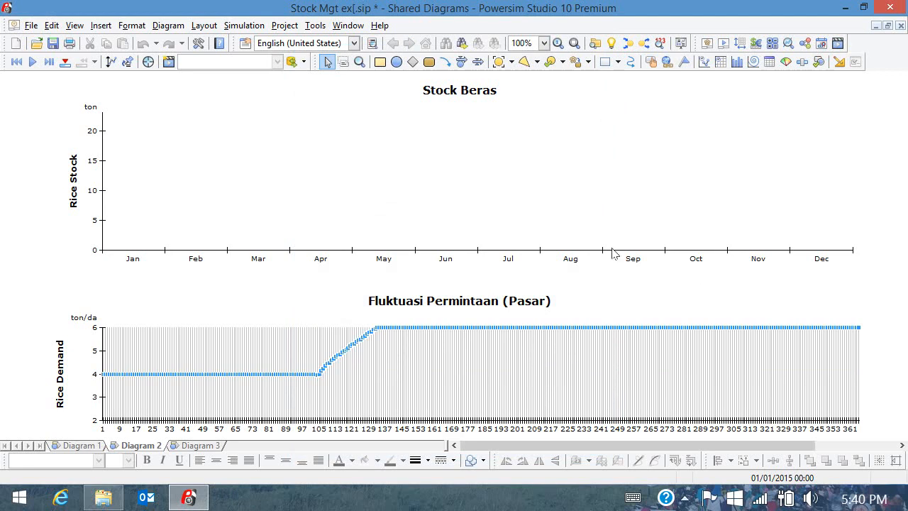
pyautogui.click(32, 62)
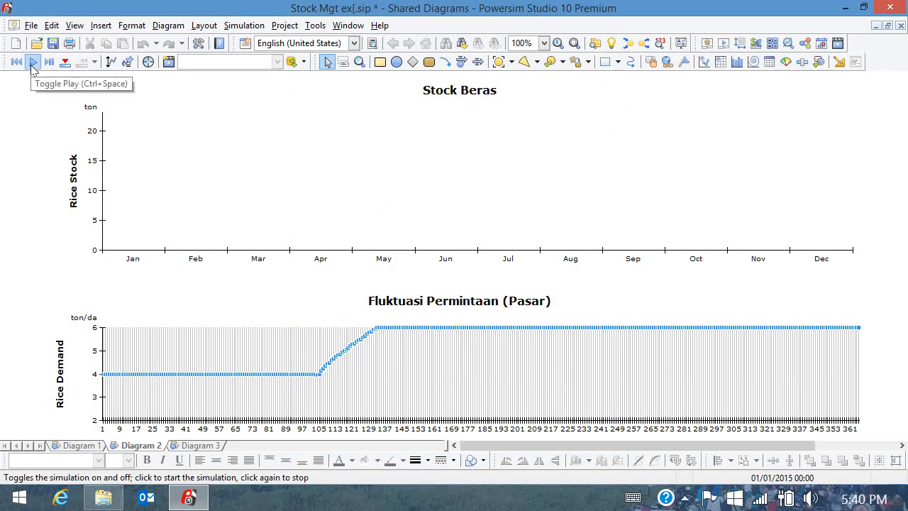
pyautogui.click(127, 371)
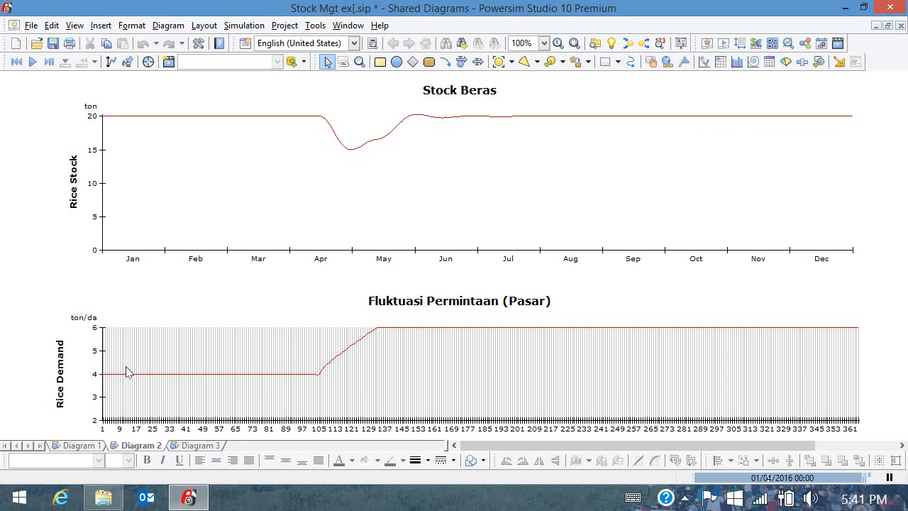
pyautogui.click(16, 61)
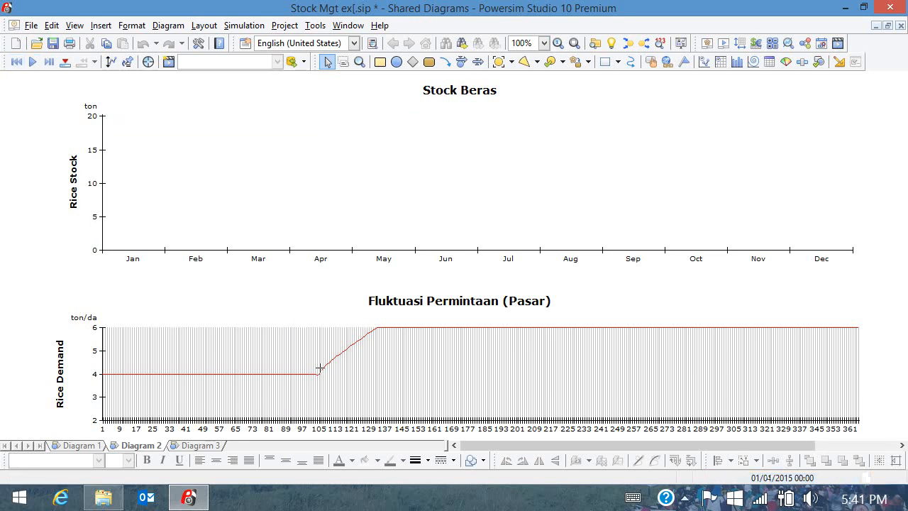
pyautogui.moveTo(318, 373)
pyautogui.mouseDown()
pyautogui.moveTo(363, 334)
pyautogui.moveTo(438, 362)
pyautogui.moveTo(537, 355)
pyautogui.moveTo(599, 369)
pyautogui.moveTo(830, 316)
pyautogui.moveTo(861, 334)
pyautogui.mouseUp()
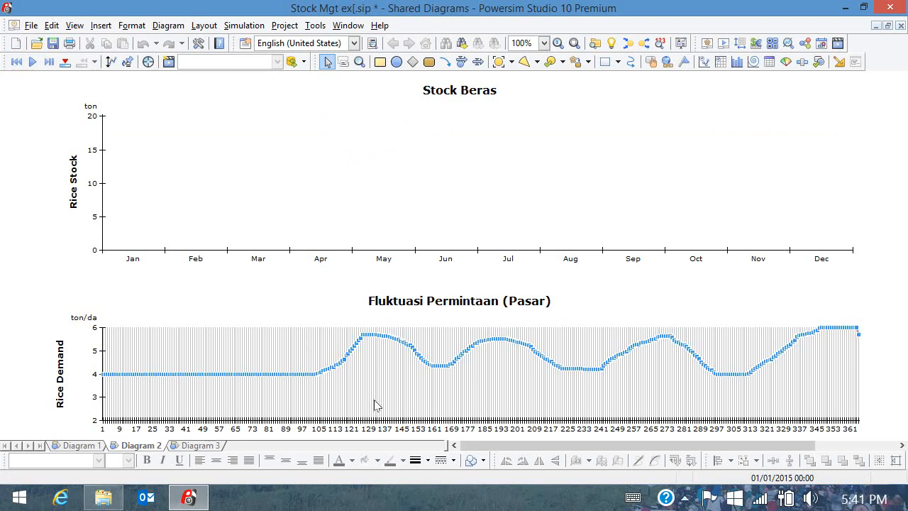
# Simulate the wavy demand, then redraw demand rising stepwise to 30 ton/da and rerun.
pyautogui.click(30, 62)
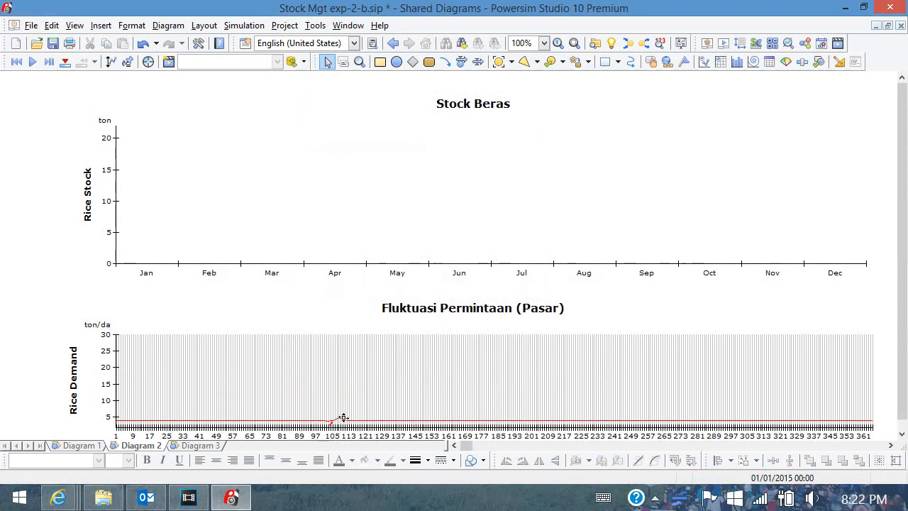
pyautogui.moveTo(342, 417)
pyautogui.mouseDown()
pyautogui.moveTo(688, 387)
pyautogui.moveTo(819, 361)
pyautogui.moveTo(878, 332)
pyautogui.mouseUp()
pyautogui.click(722, 366)
pyautogui.click(33, 62)
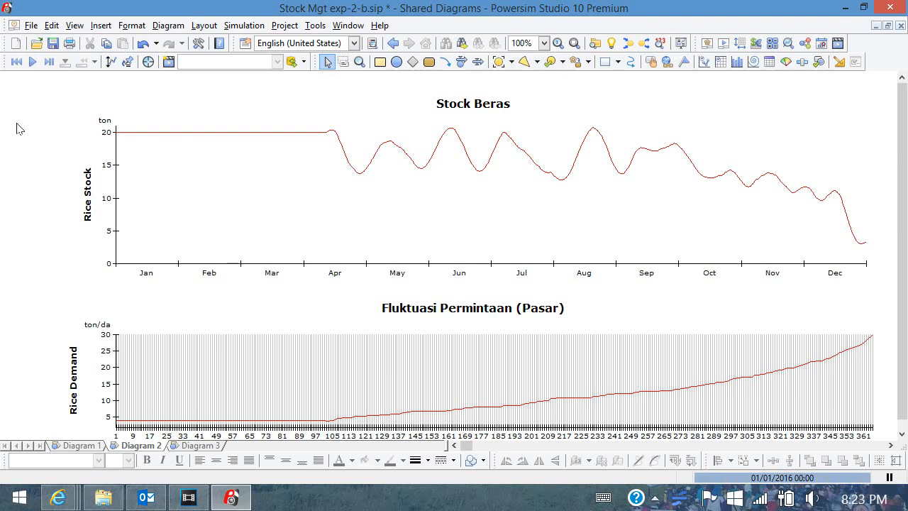
# Save the model and link Sales Avg into Desired Stock.
pyautogui.hotkey('ctrl', 's')
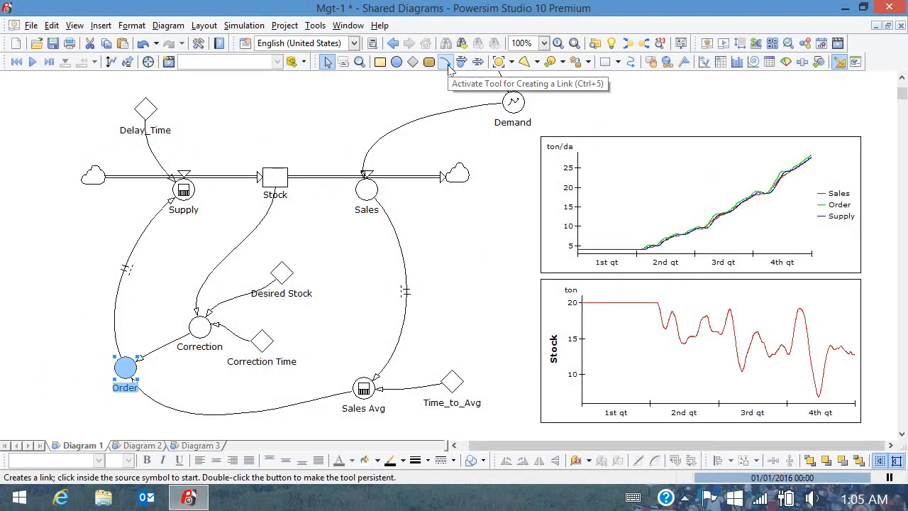
pyautogui.click(445, 62)
pyautogui.click(363, 387)
pyautogui.click(283, 275)
# Place a new constant beside Sales named 'Coverage Day'.
pyautogui.click(413, 61)
pyautogui.click(339, 242)
pyautogui.write('Co')
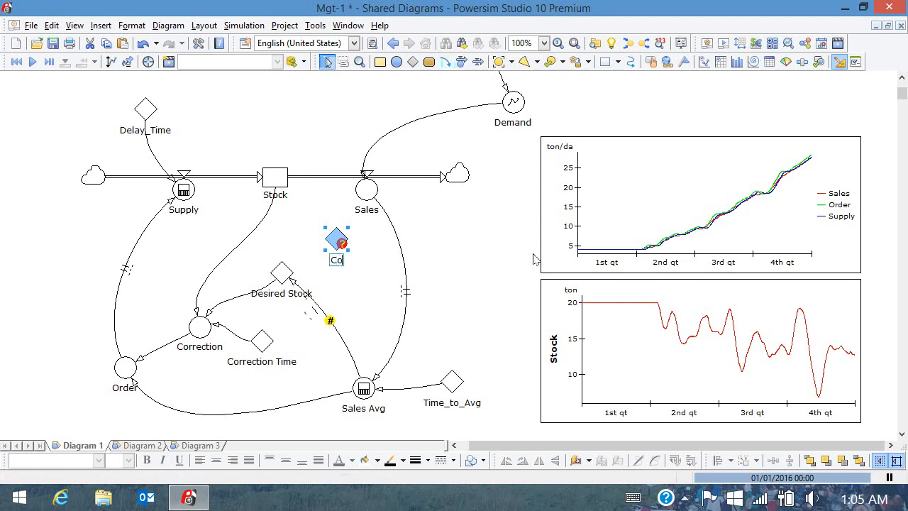
pyautogui.write('verage Day')
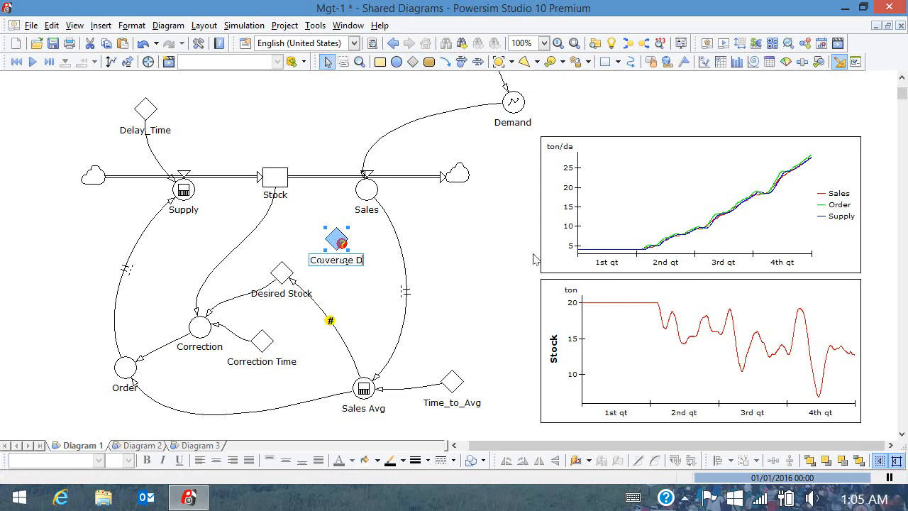
# Set the Coverage Day constant to 5 da.
pyautogui.press('Return')
pyautogui.doubleClick(337, 239)
pyautogui.write('5')
pyautogui.click(690, 203)
pyautogui.click(654, 219)
pyautogui.click(574, 420)
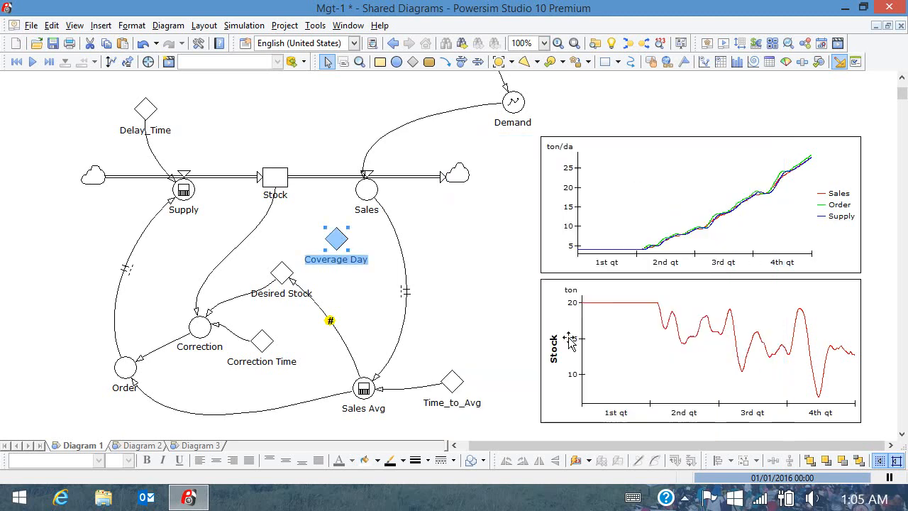
# Link Coverage Day into Desired Stock and change Desired Stock's type to Auxiliary.
pyautogui.click(445, 62)
pyautogui.moveTo(334, 241); pyautogui.dragTo(281, 272)
pyautogui.doubleClick(282, 273)
pyautogui.click(582, 173)
pyautogui.click(587, 206)
pyautogui.click(560, 225)
pyautogui.click(574, 421)
# Define Desired Stock as 'Sales Avg'*'Coverage Day', replacing the old value 20.
pyautogui.doubleClick(282, 273)
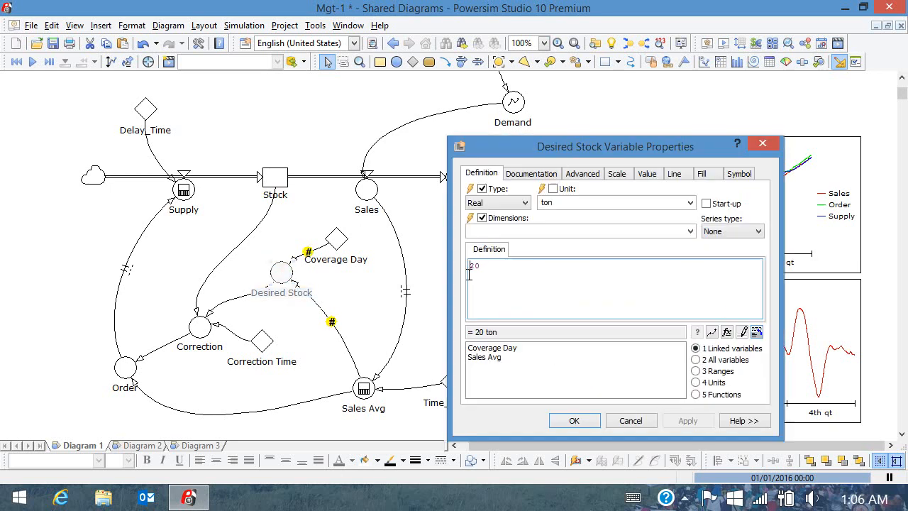
pyautogui.press('BackSpace')
pyautogui.doubleClick(483, 358)
pyautogui.write('*')
pyautogui.doubleClick(492, 348)
pyautogui.click(564, 420)
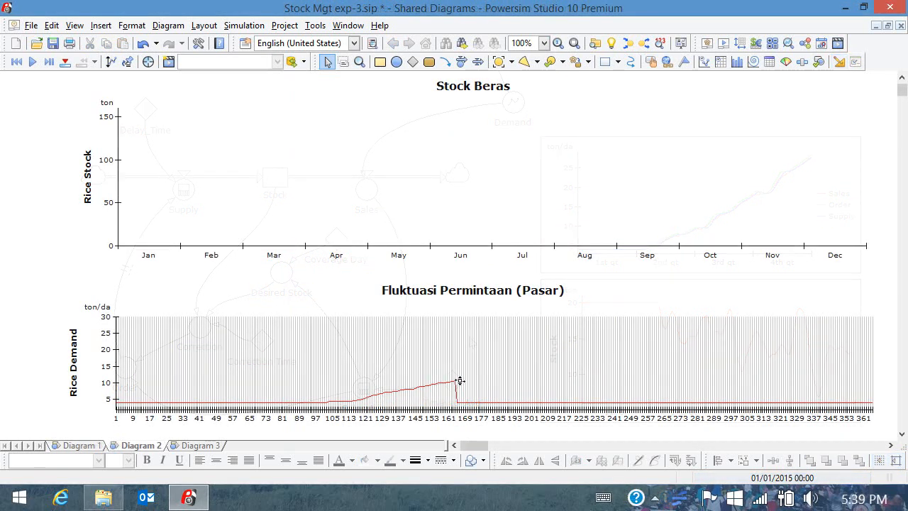
# Redraw Rice Demand rising from 4 to 30 ton/da and run the simulation.
pyautogui.moveTo(459, 380)
pyautogui.mouseDown()
pyautogui.moveTo(669, 338)
pyautogui.moveTo(880, 314)
pyautogui.mouseUp()
pyautogui.click(389, 376)
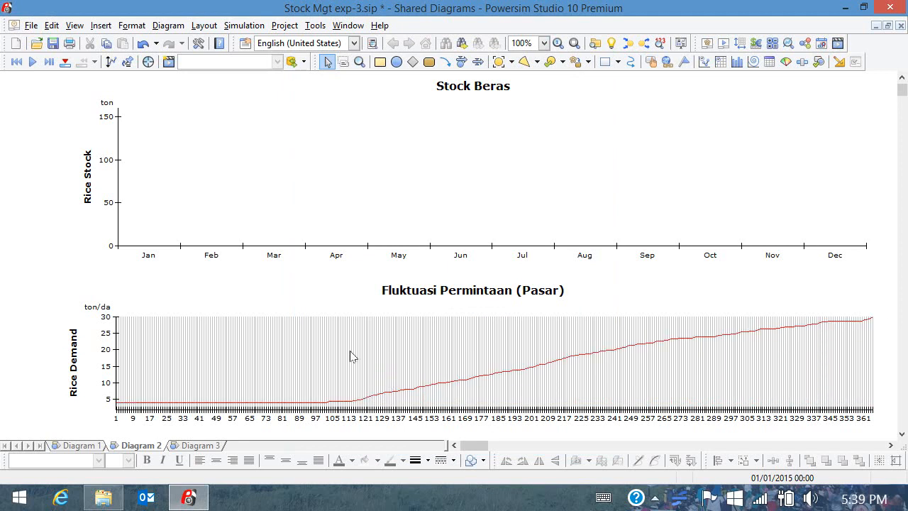
pyautogui.click(34, 64)
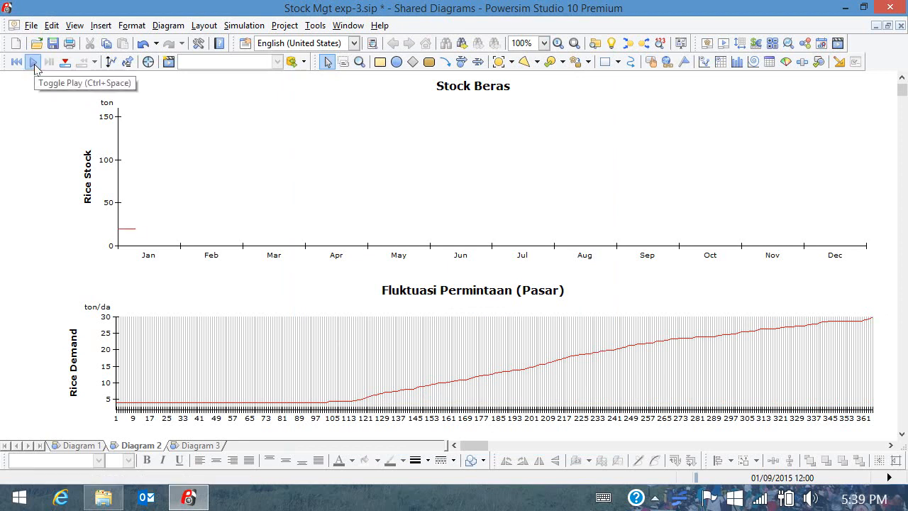